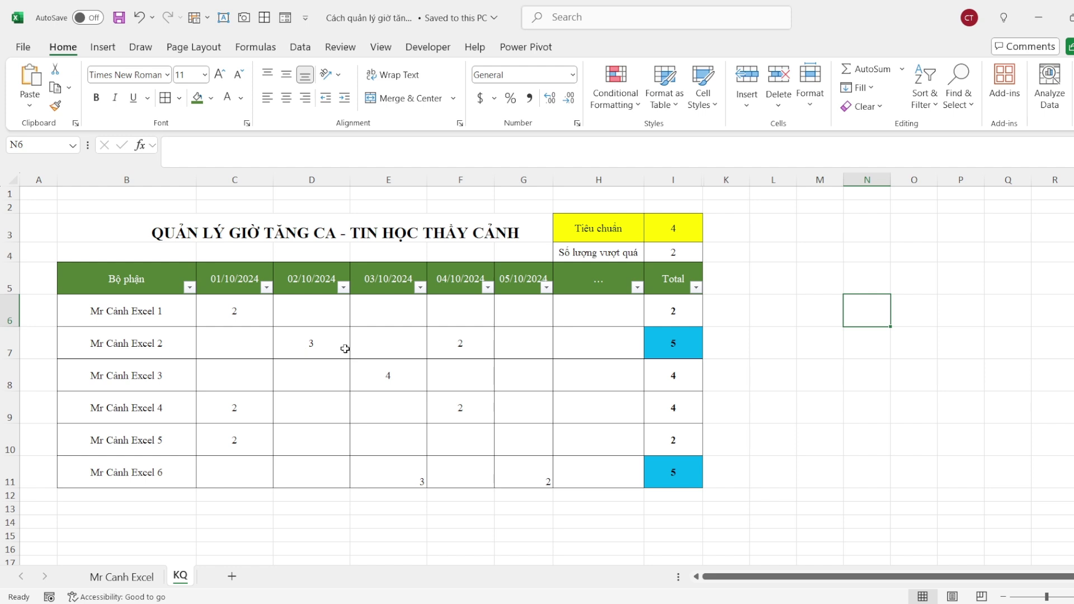
Examine the overtime table's date headers, its row labels and the hours entered for each day
drag(144, 280, 615, 275)
click(234, 283)
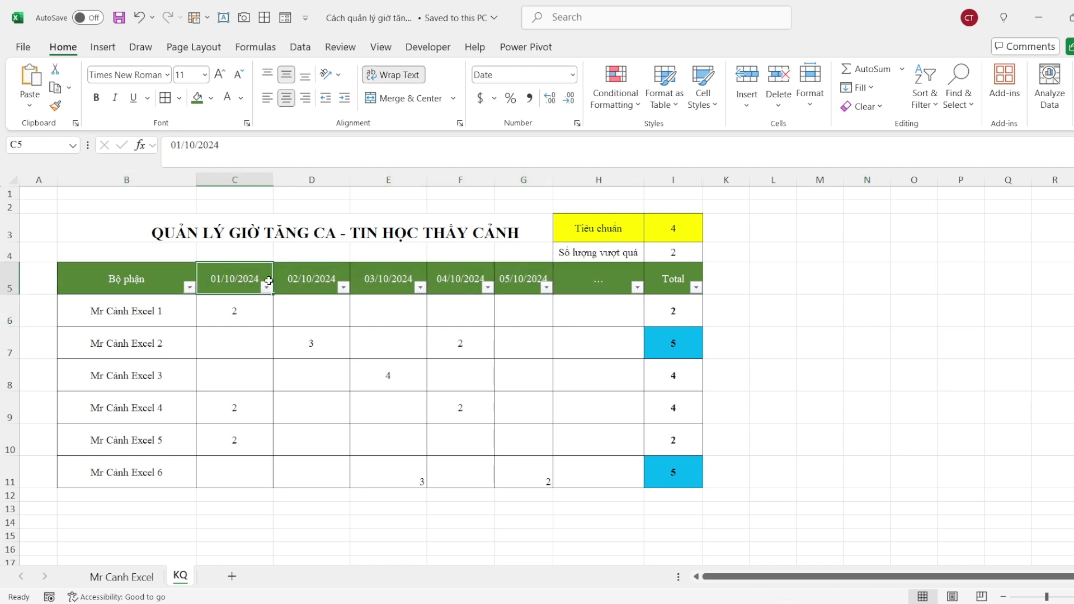
click(307, 280)
click(384, 280)
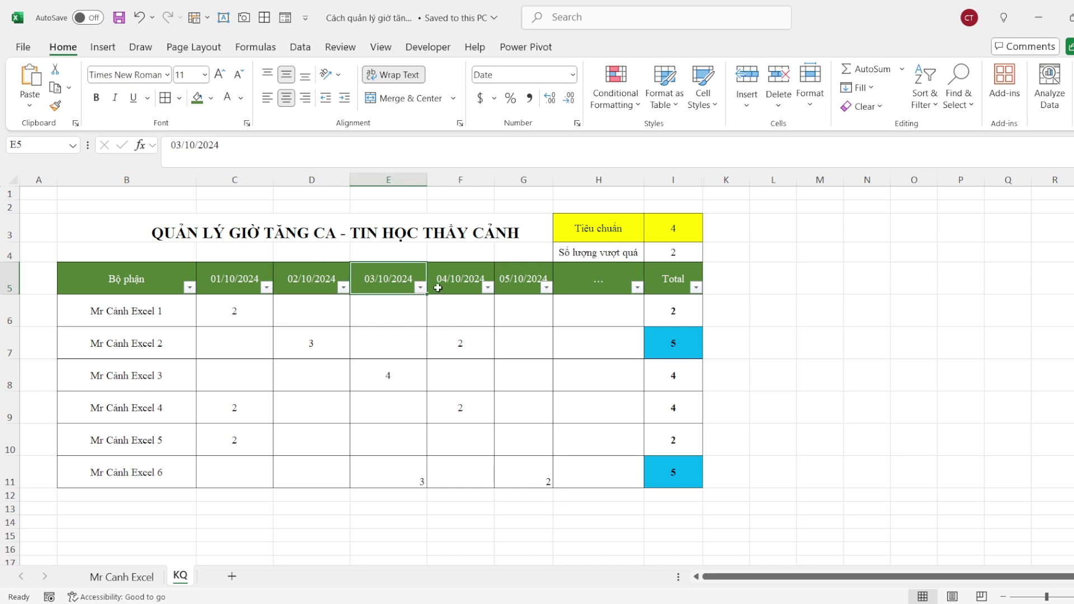
click(454, 276)
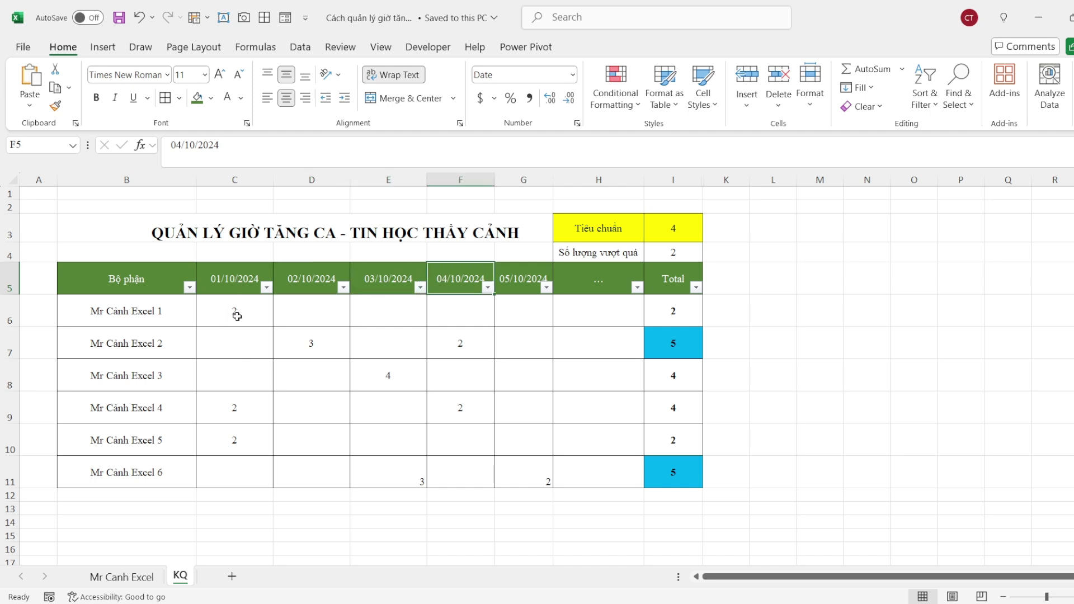
drag(163, 312, 159, 467)
drag(234, 305, 239, 464)
drag(314, 311, 319, 465)
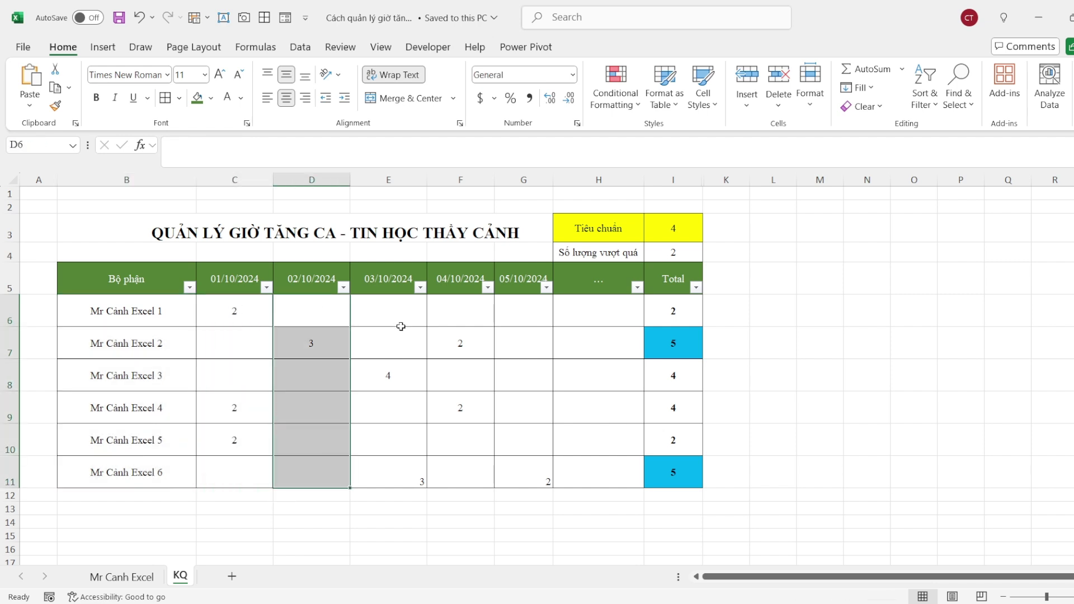
click(482, 320)
click(525, 319)
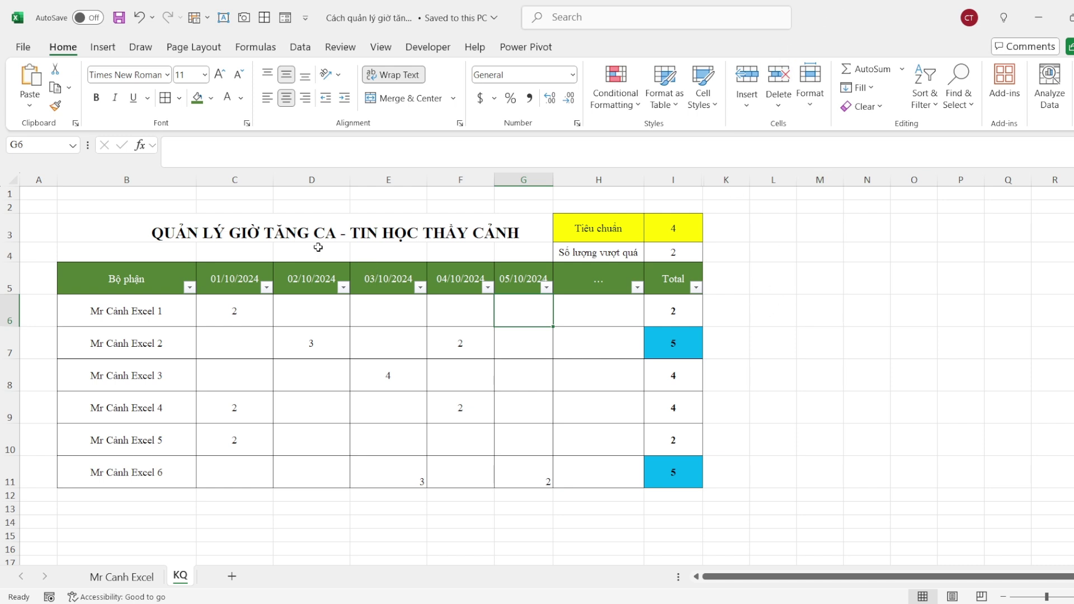
click(773, 280)
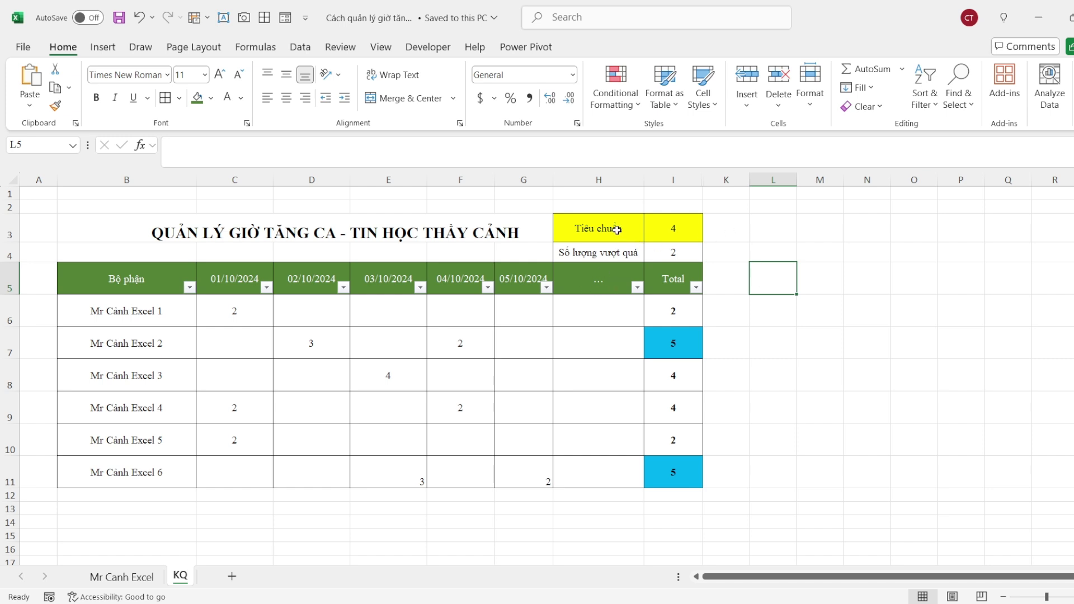
Review the Tiêu chuẩn and Số lượng vượt quá labels, the names in the Bộ phận column and the SUM formulas under Total
click(617, 230)
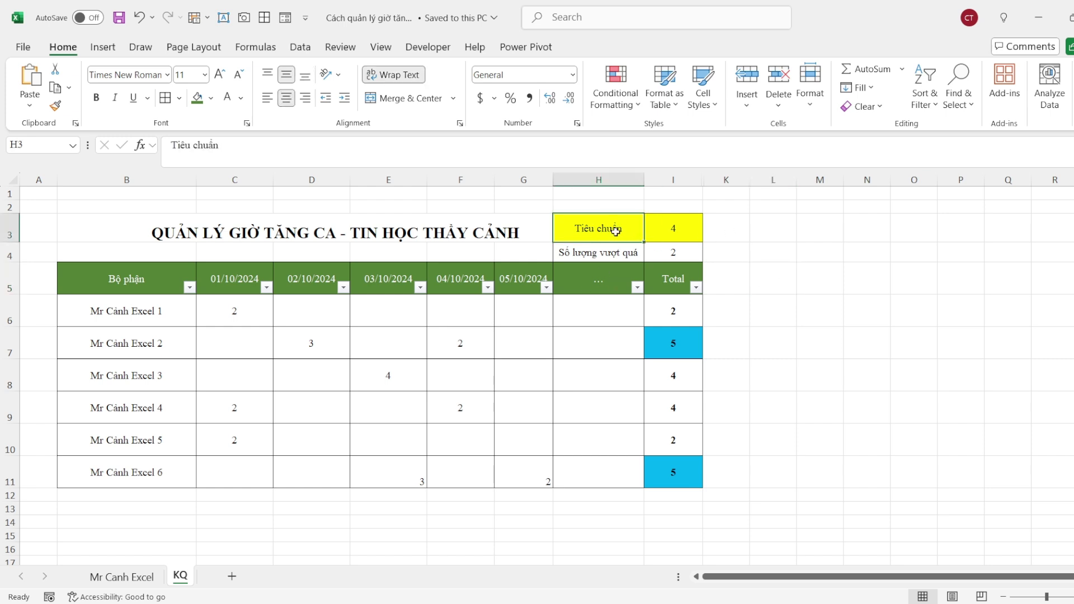
click(611, 251)
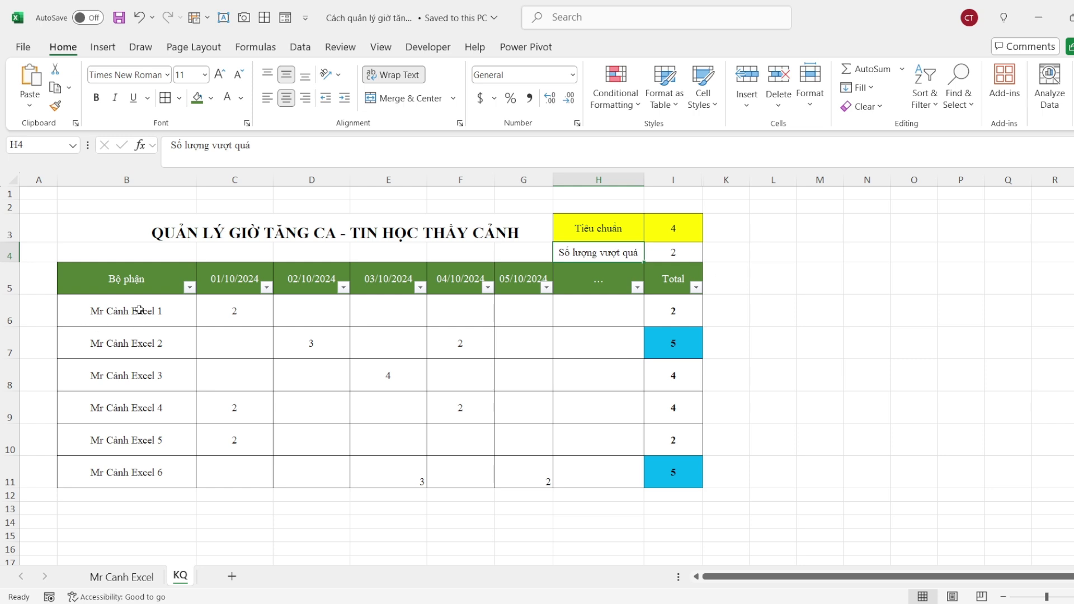
drag(139, 311, 137, 463)
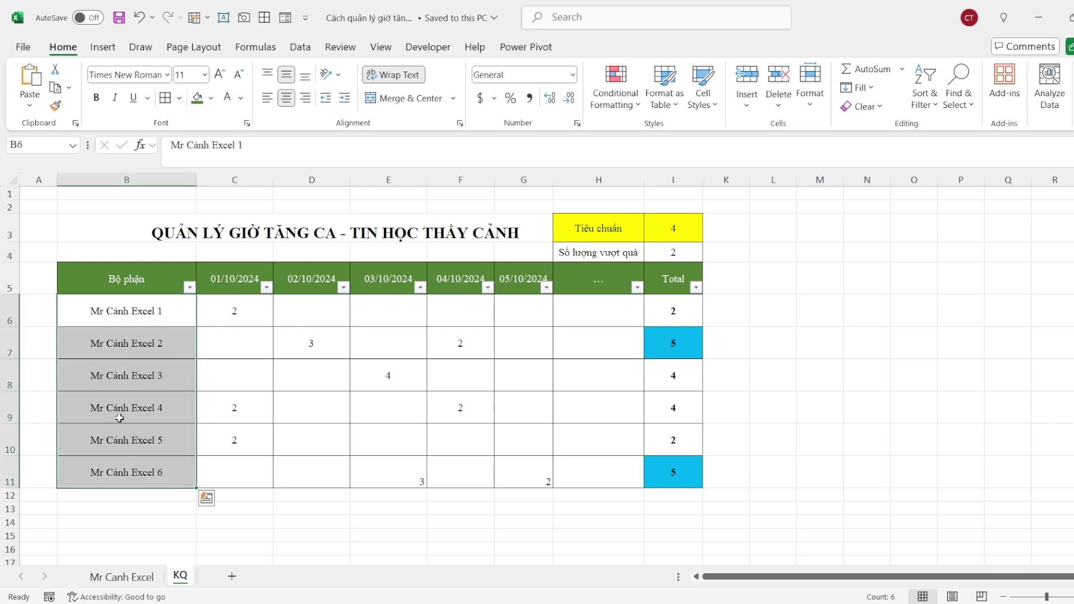
click(136, 314)
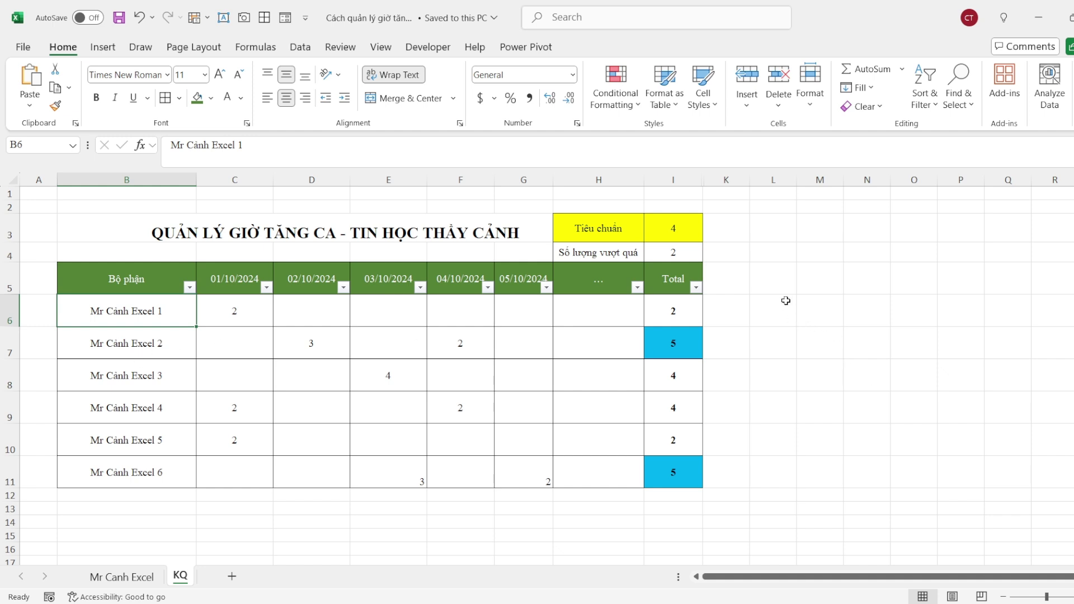
click(676, 314)
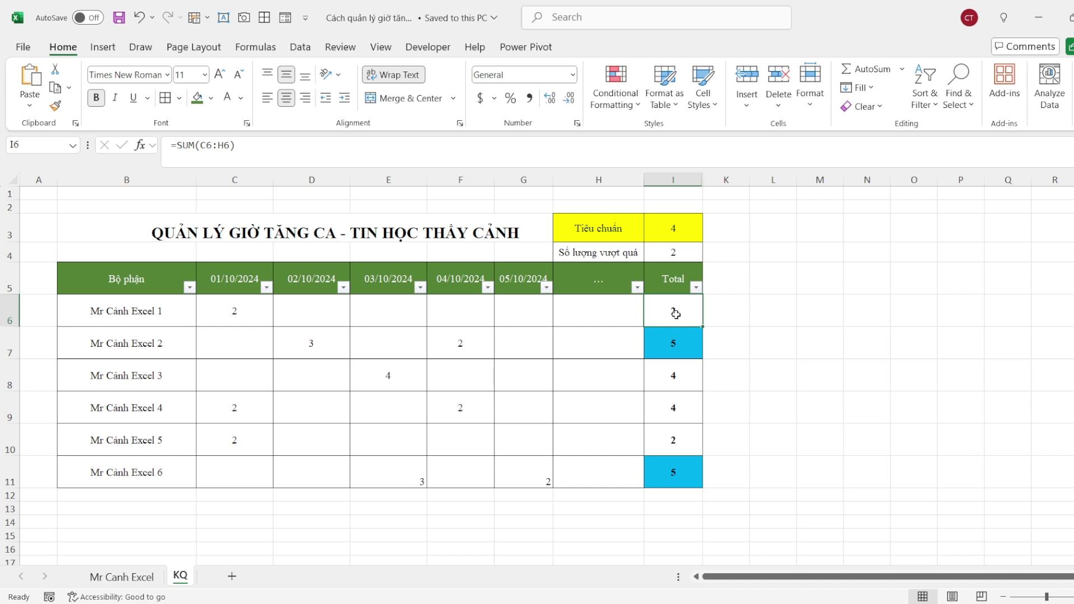
click(677, 382)
click(676, 408)
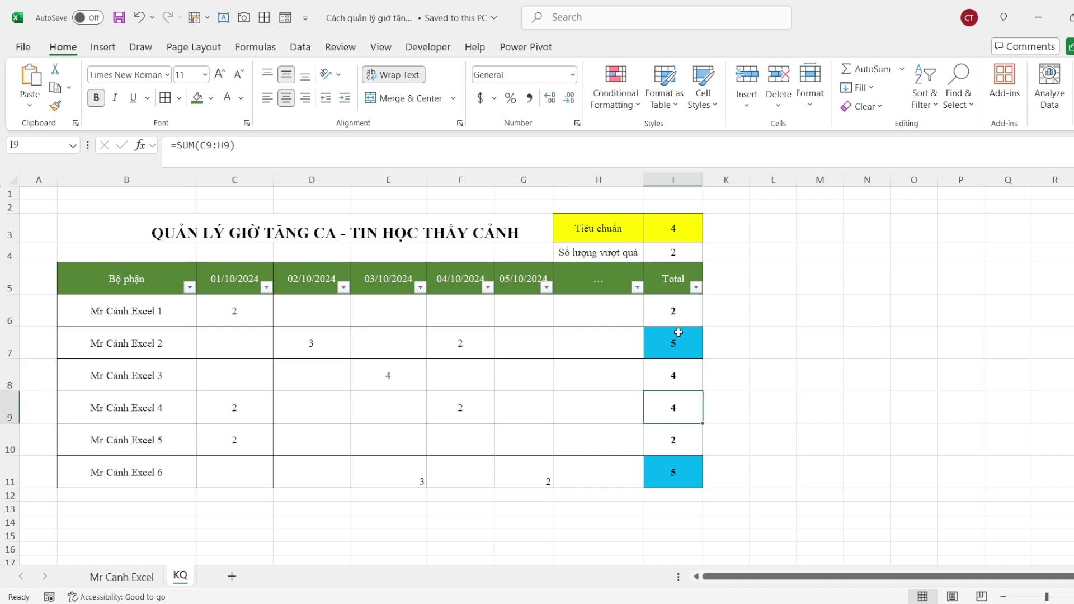
Compare the daily overtime entries in columns C to H with the row sums in the Total column
click(218, 309)
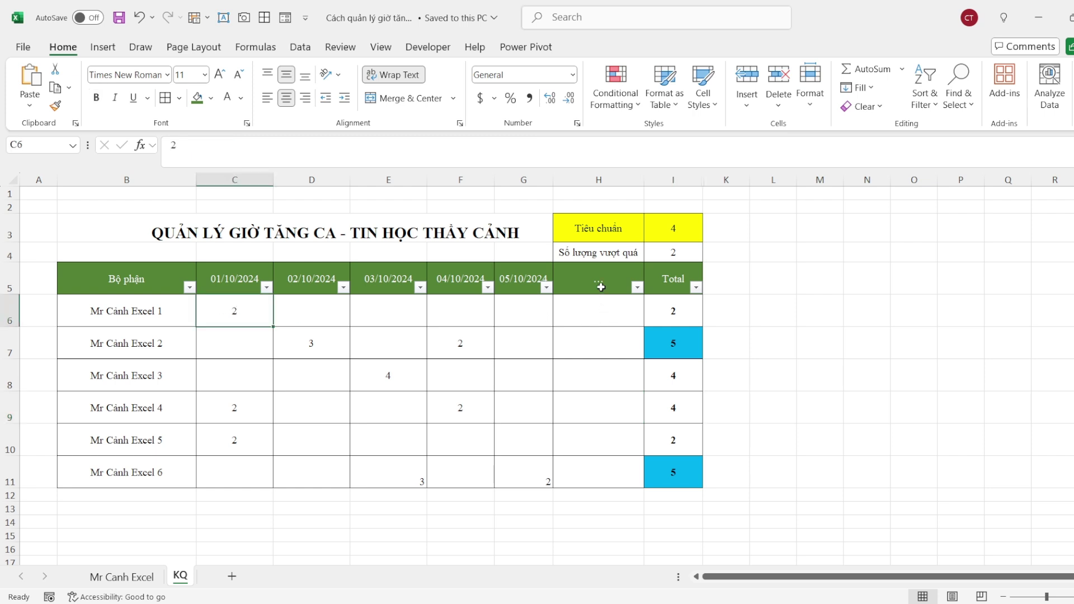
mouse_move(220, 307)
mouse_down()
mouse_move(615, 309)
mouse_move(596, 311)
mouse_up()
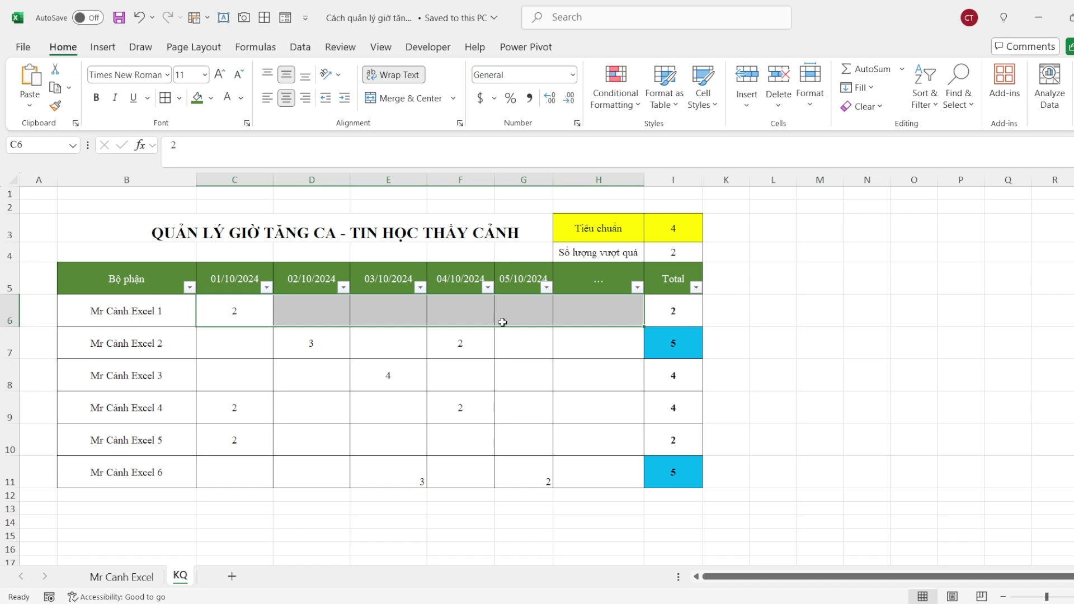
click(245, 380)
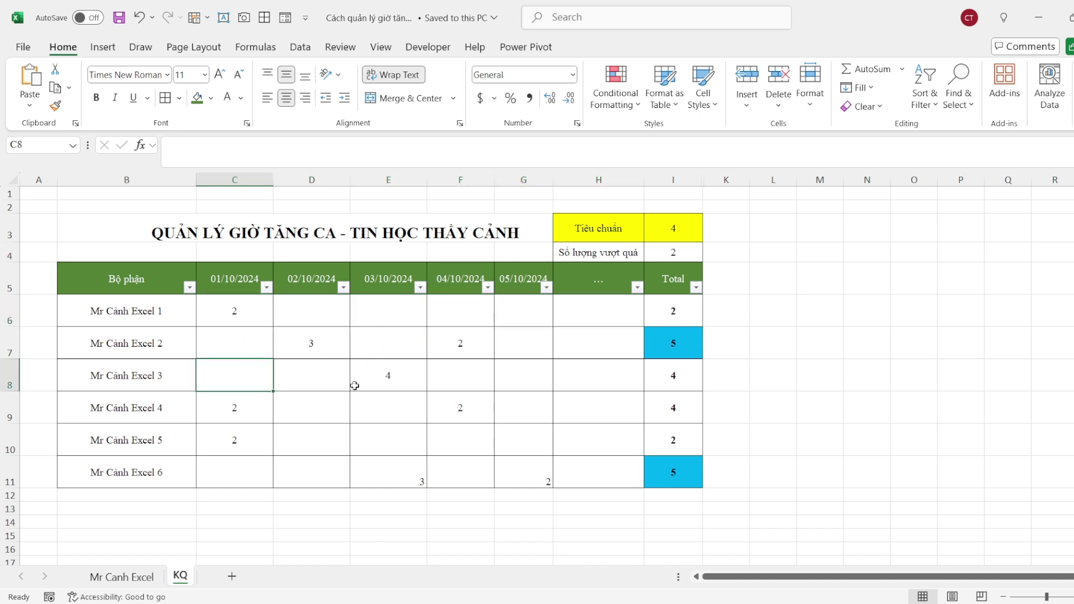
drag(328, 311, 321, 447)
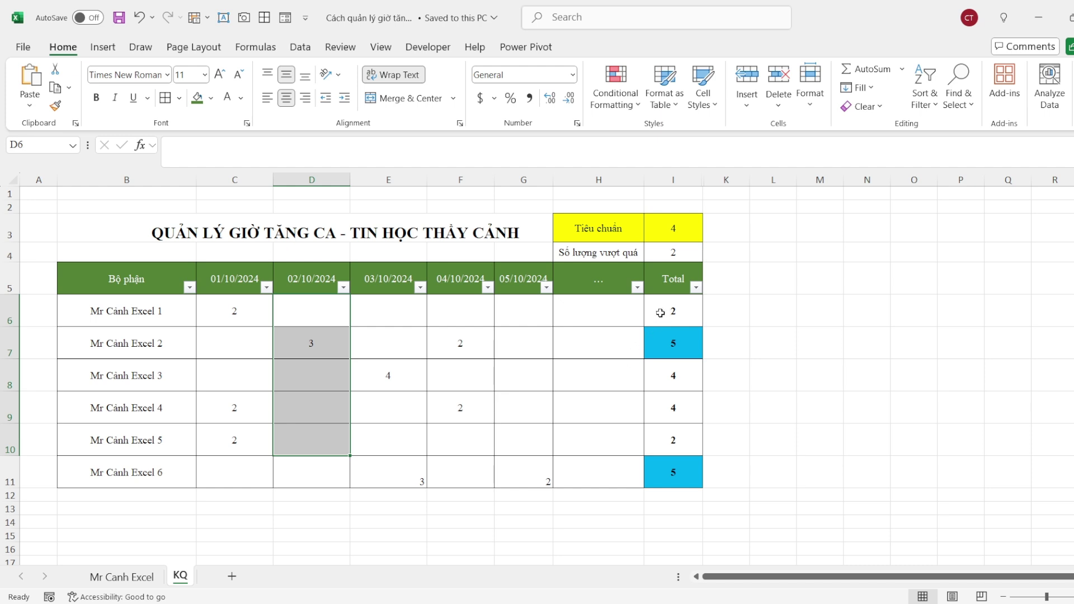
drag(661, 313, 672, 476)
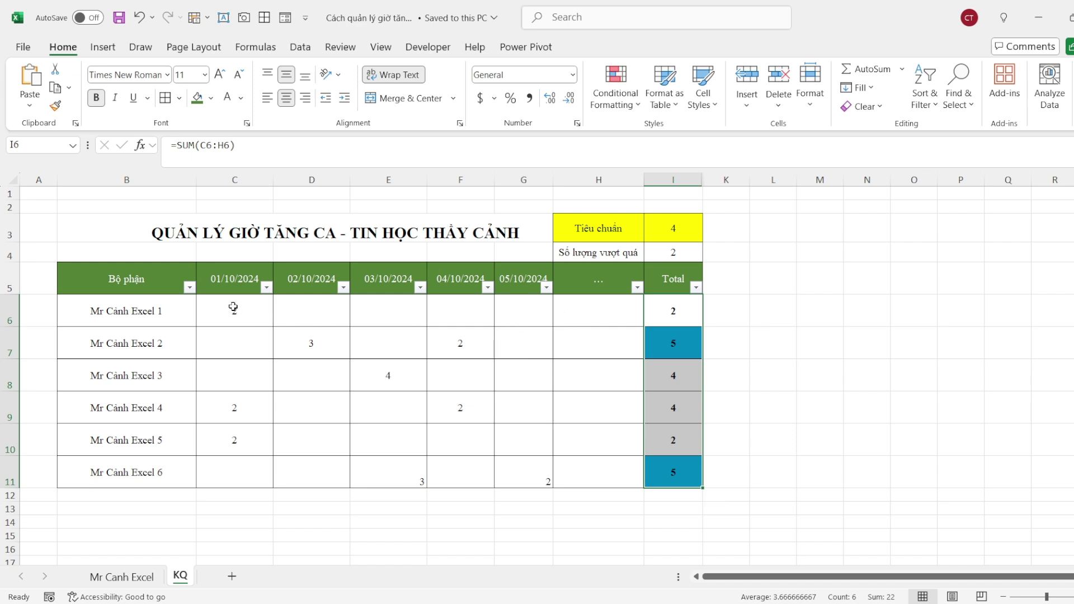
drag(234, 304, 532, 472)
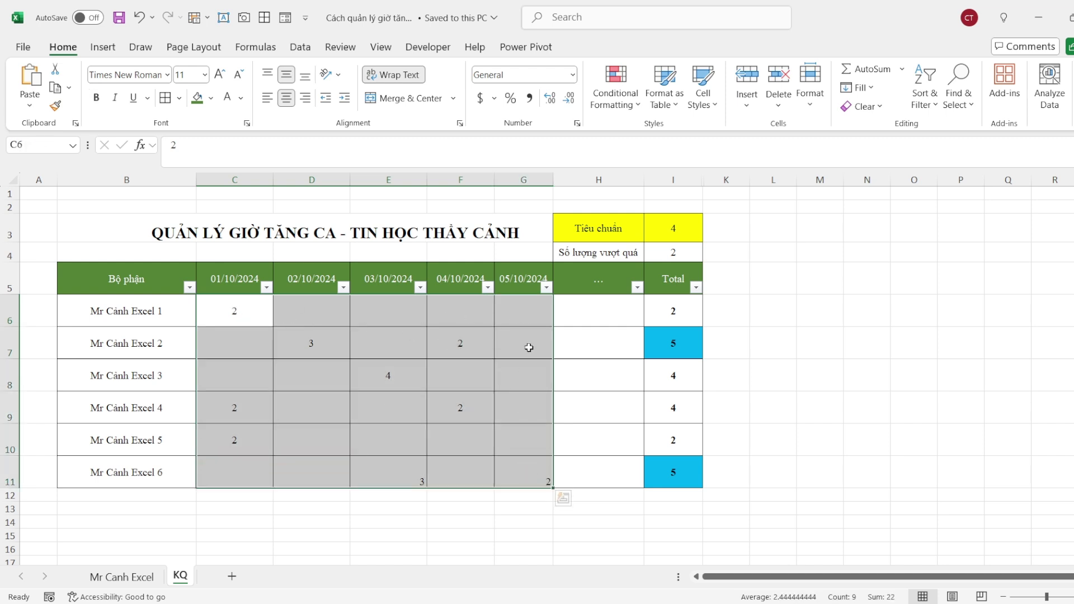
drag(666, 312, 675, 468)
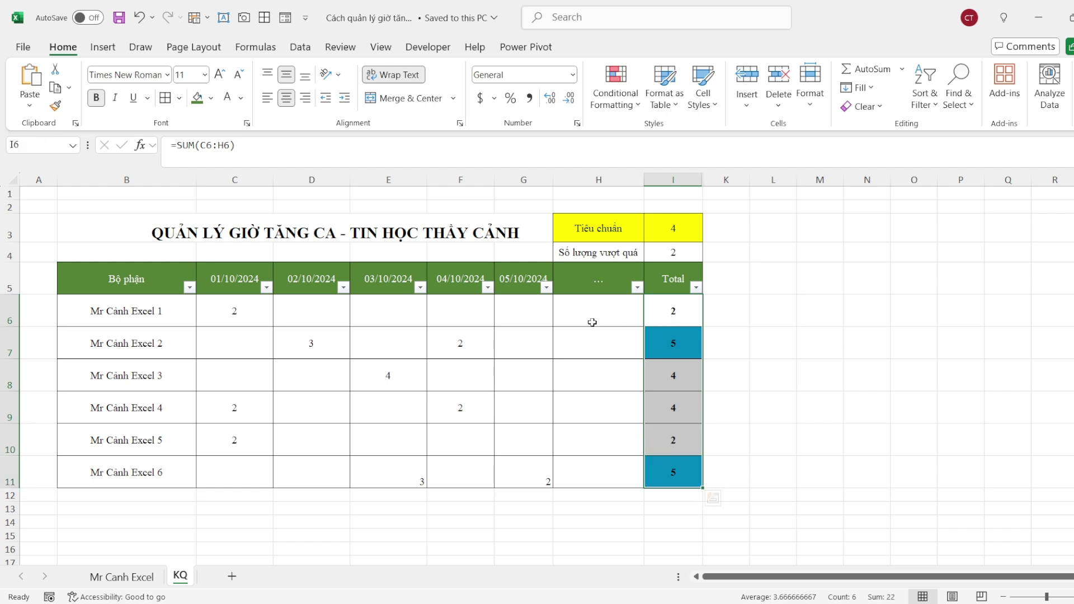
drag(590, 278, 599, 464)
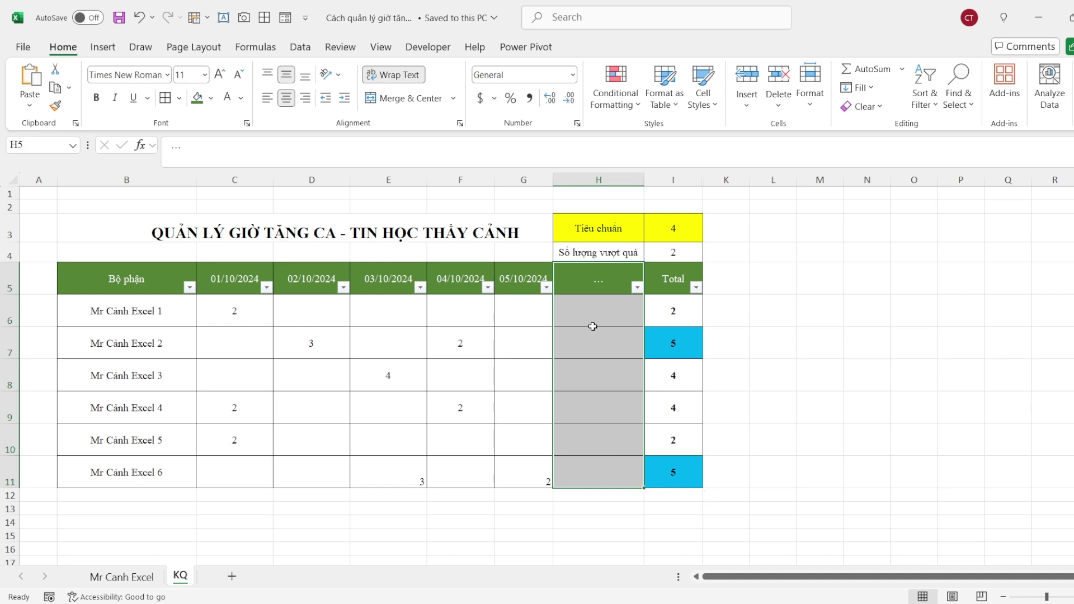
click(673, 315)
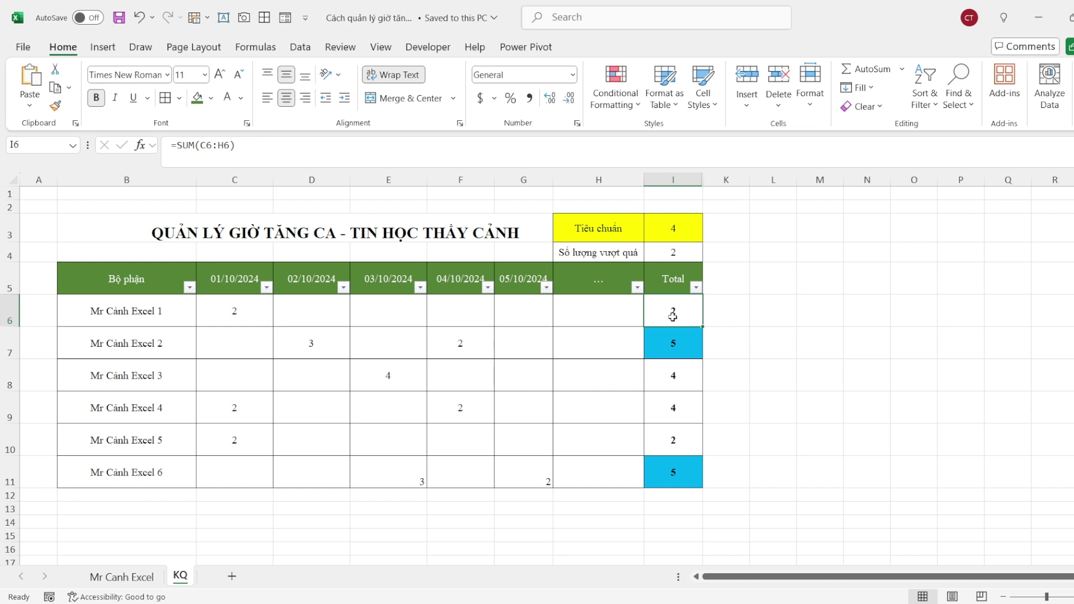
Compare the Tiêu chuẩn value in I3 with the blue-highlighted totals in I7 and I11
click(671, 230)
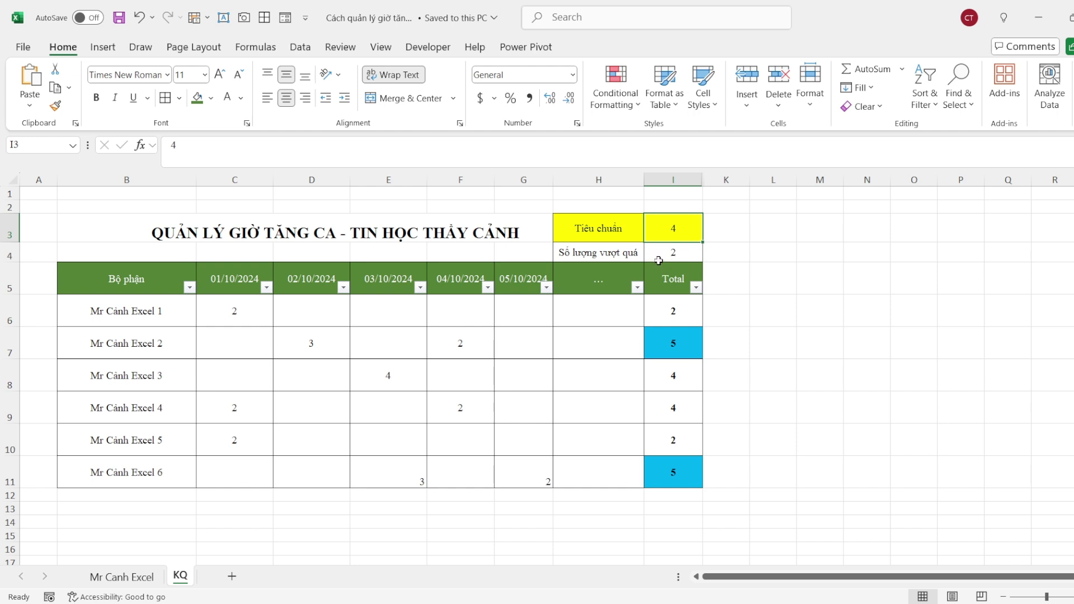
click(678, 350)
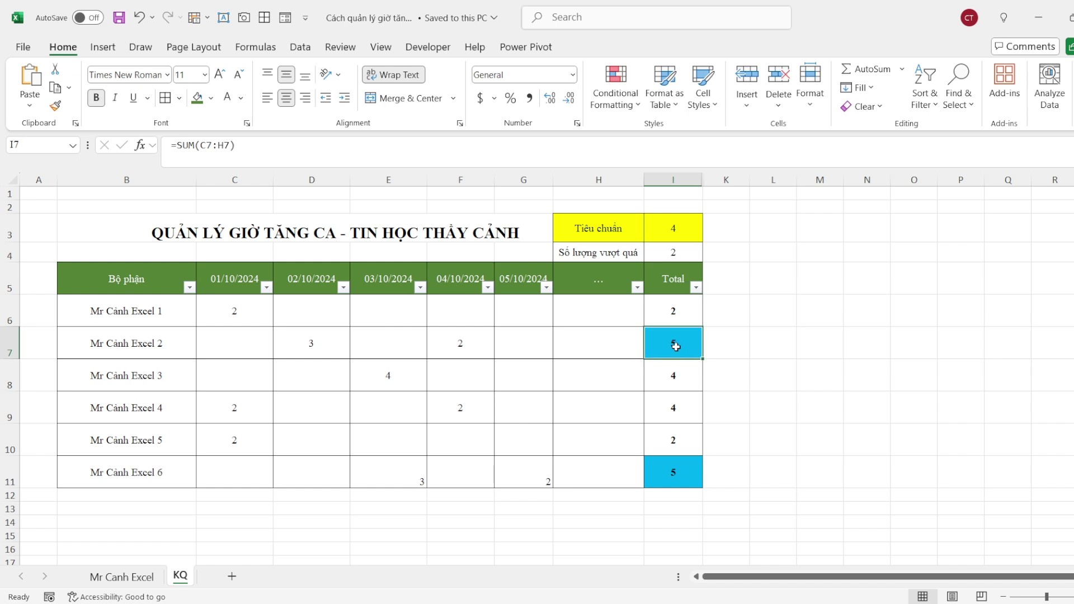
click(673, 471)
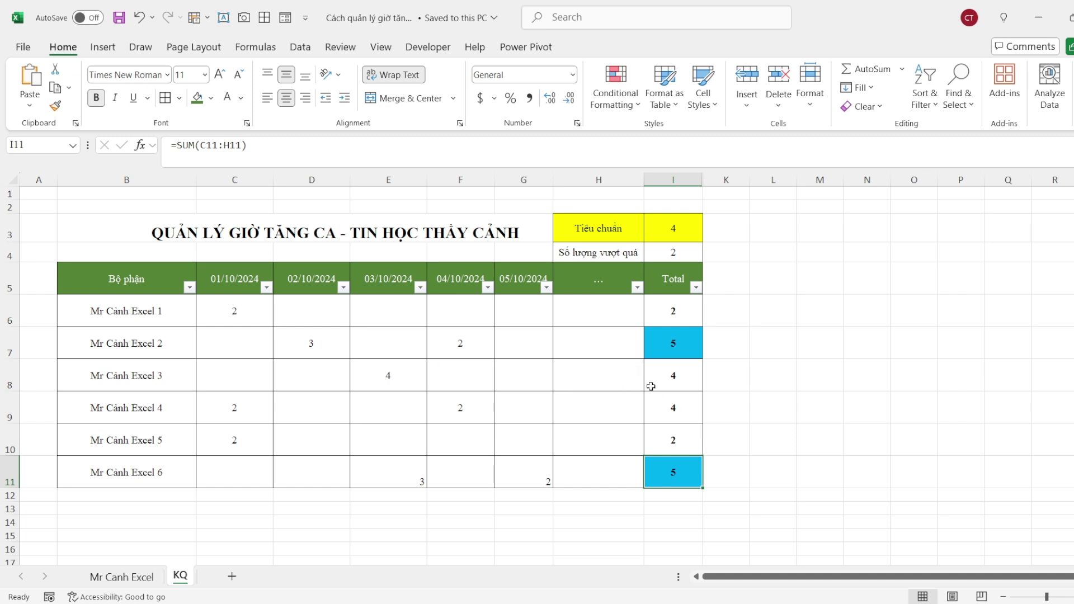
Set the Tiêu chuẩn value in I3 to 5 and check the highlighting of totals I6:I11
click(674, 228)
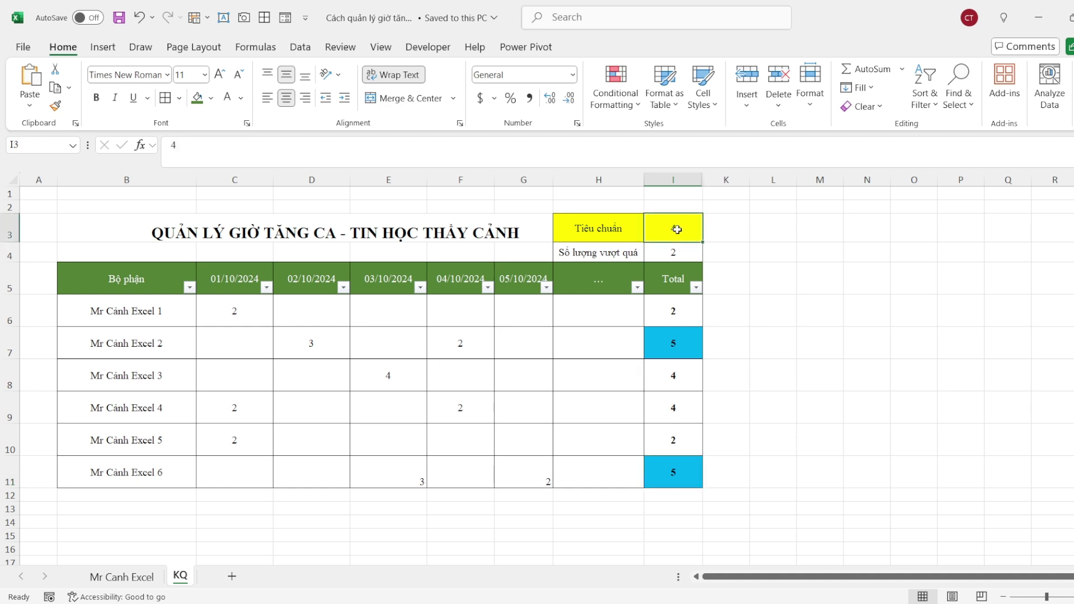
text(5)
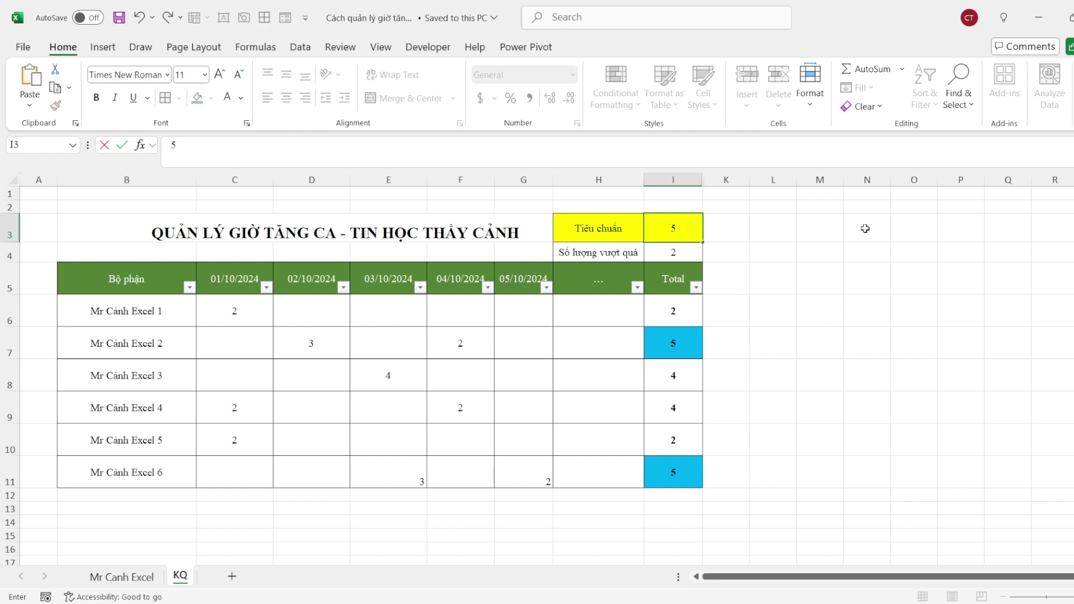
key(Return)
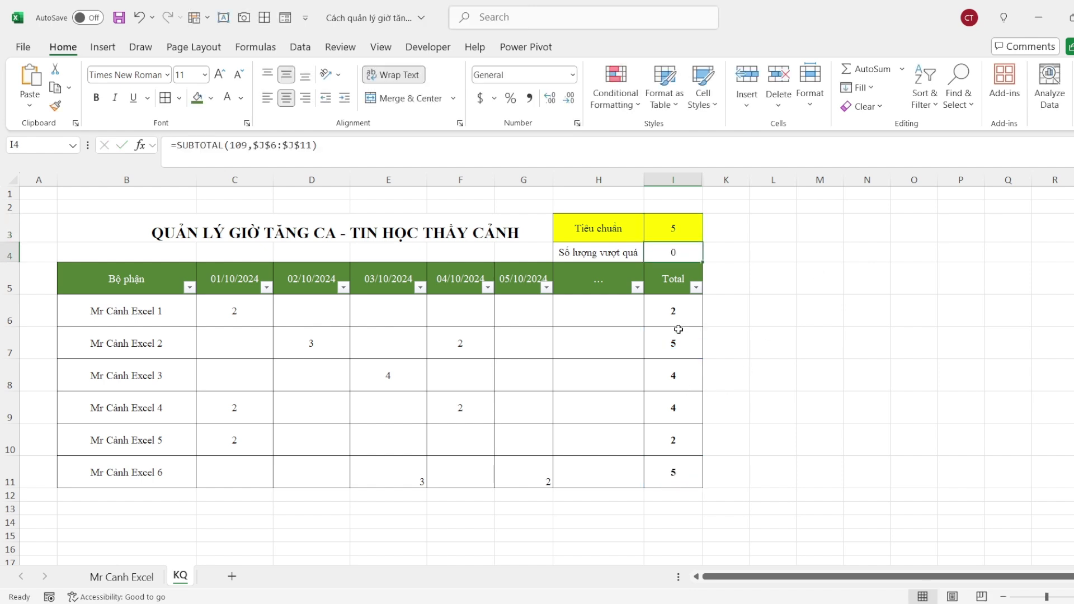
drag(674, 310, 674, 473)
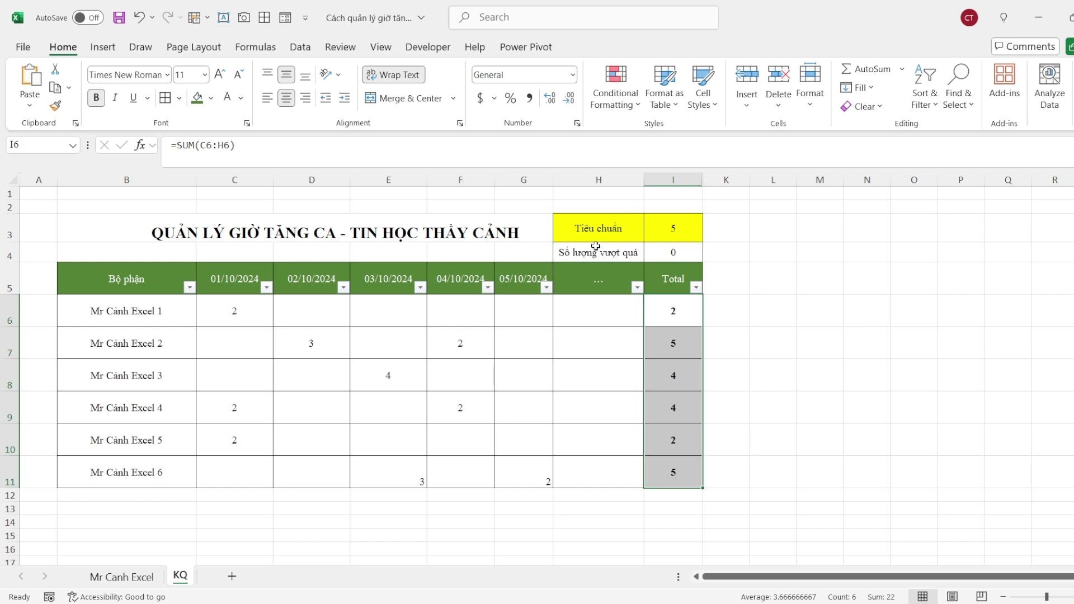
Set the Tiêu chuẩn value in I3 back to 4
click(679, 231)
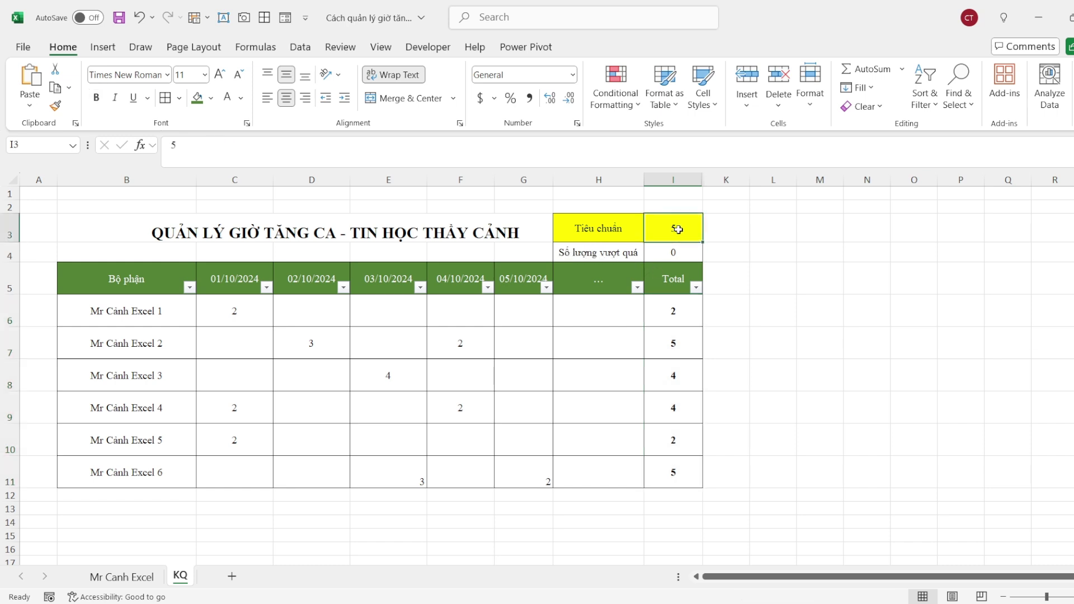
text(4)
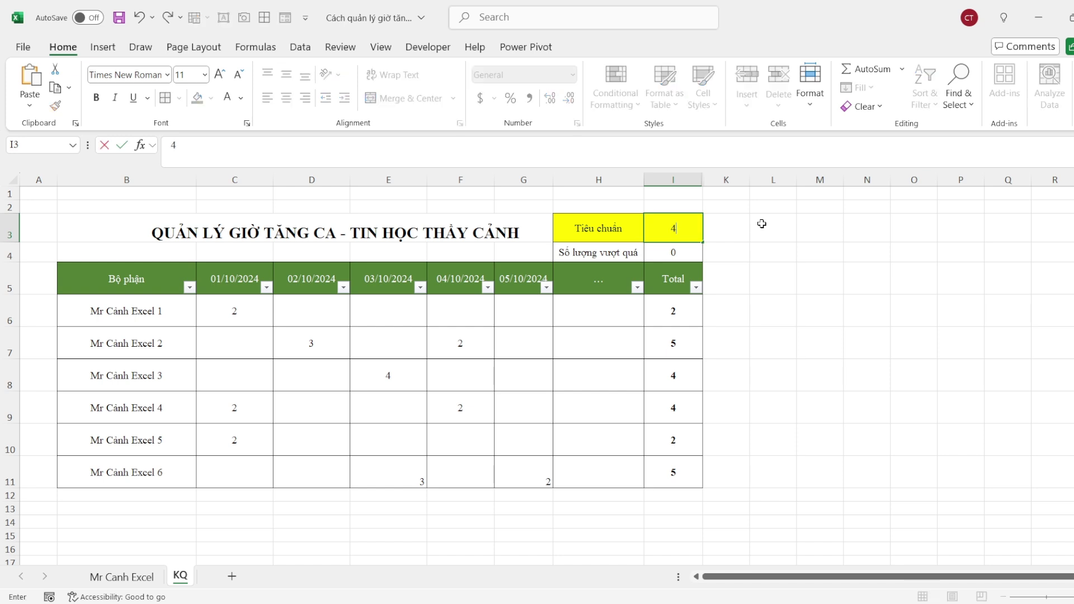
key(ctrl+Return)
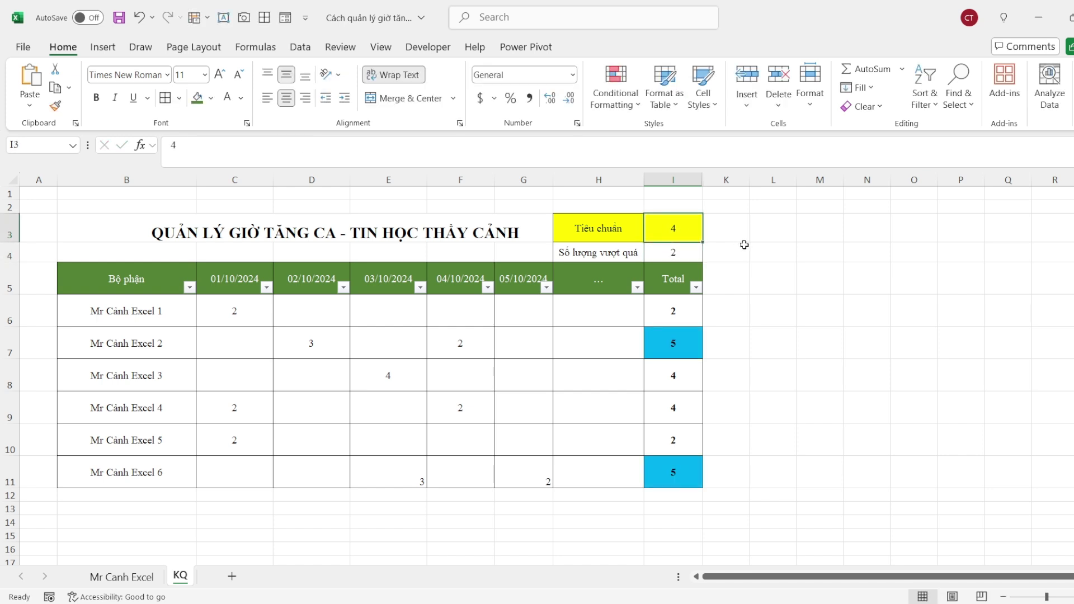
Lower the Tiêu chuẩn value in I3 to 3
text(3)
key(Return)
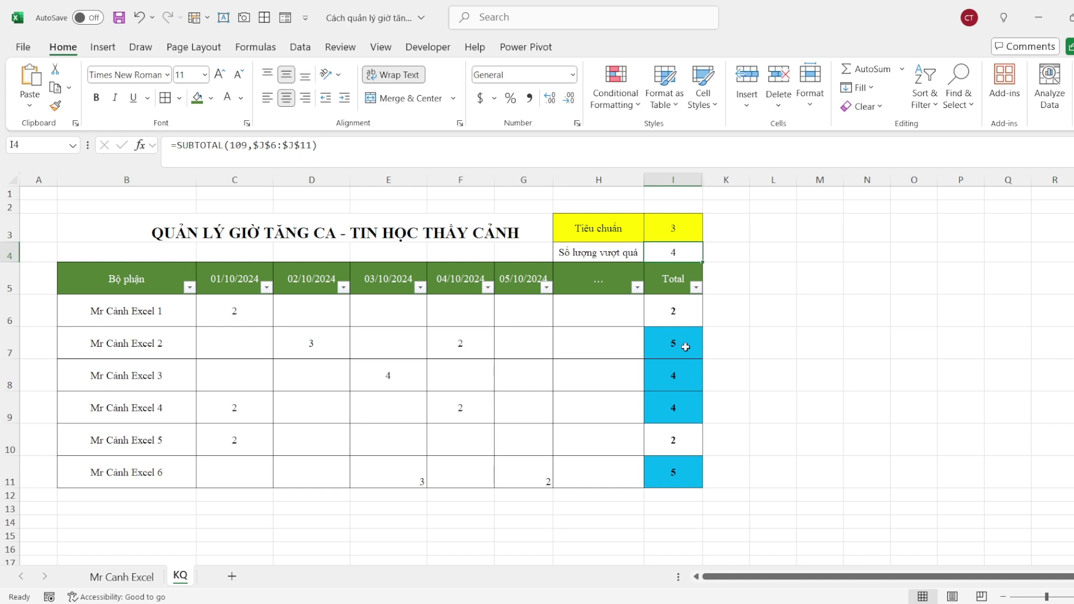
Filter the Total column by cell color to show only the blue-filled rows
click(697, 288)
mouse_move(596, 384)
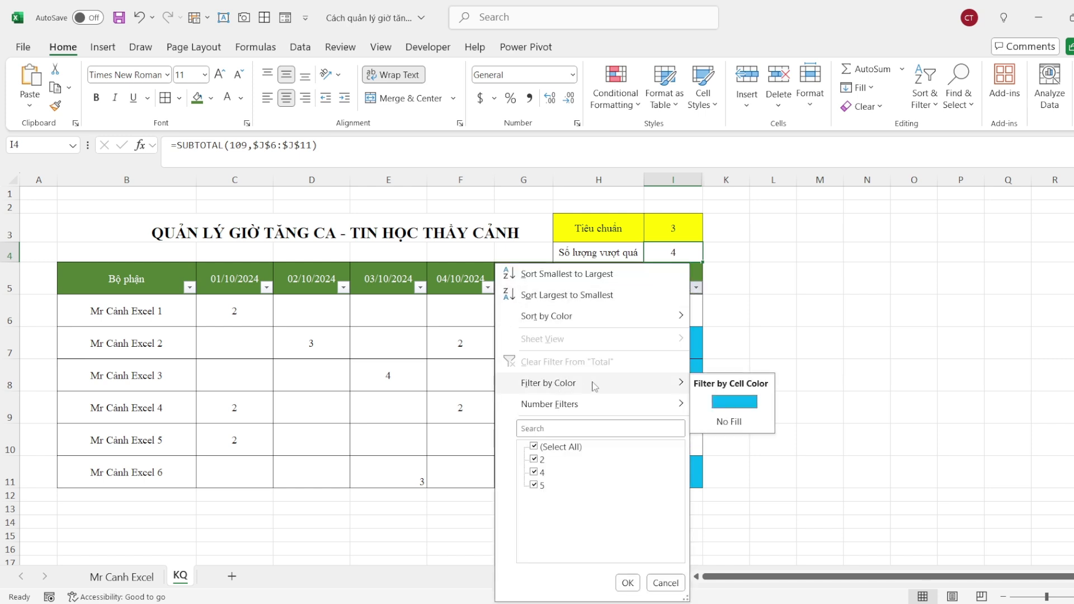
click(725, 403)
click(783, 355)
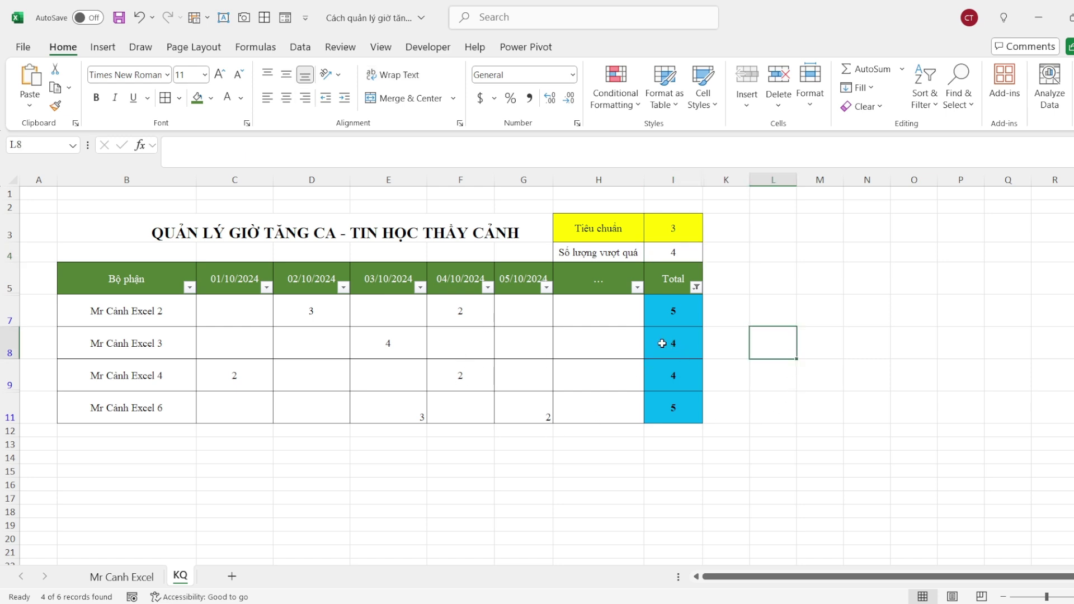
Remove the color filter from the Total column so all rows are listed again
click(679, 230)
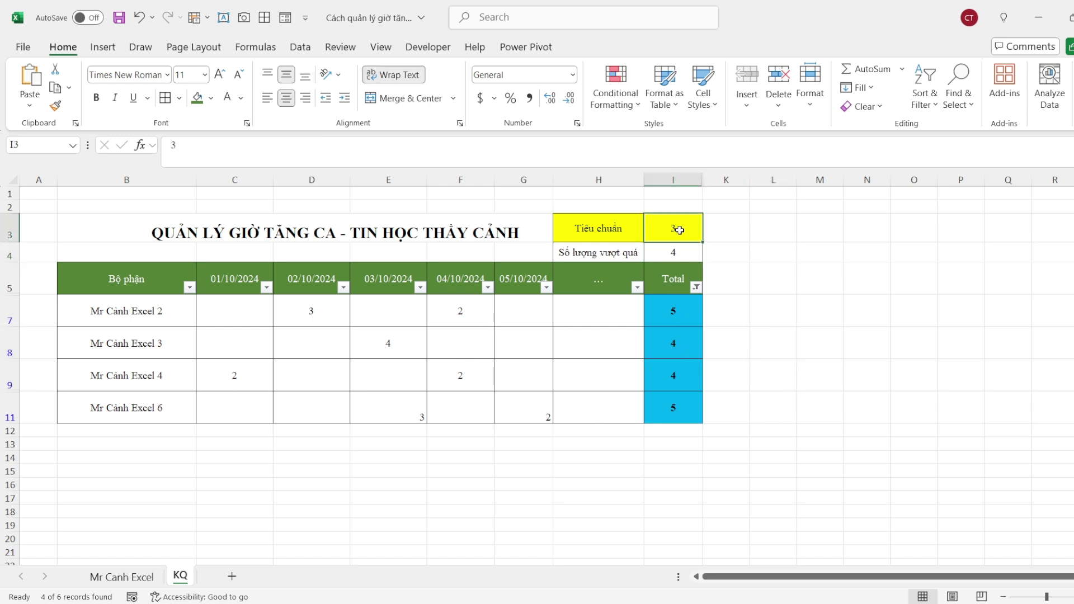
click(696, 287)
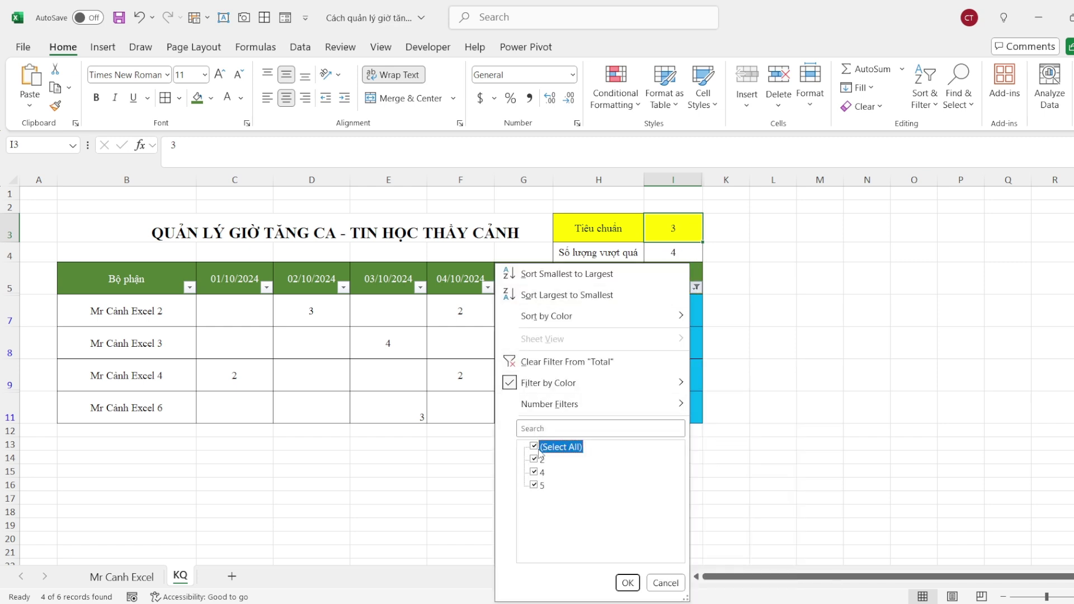
click(628, 583)
click(850, 323)
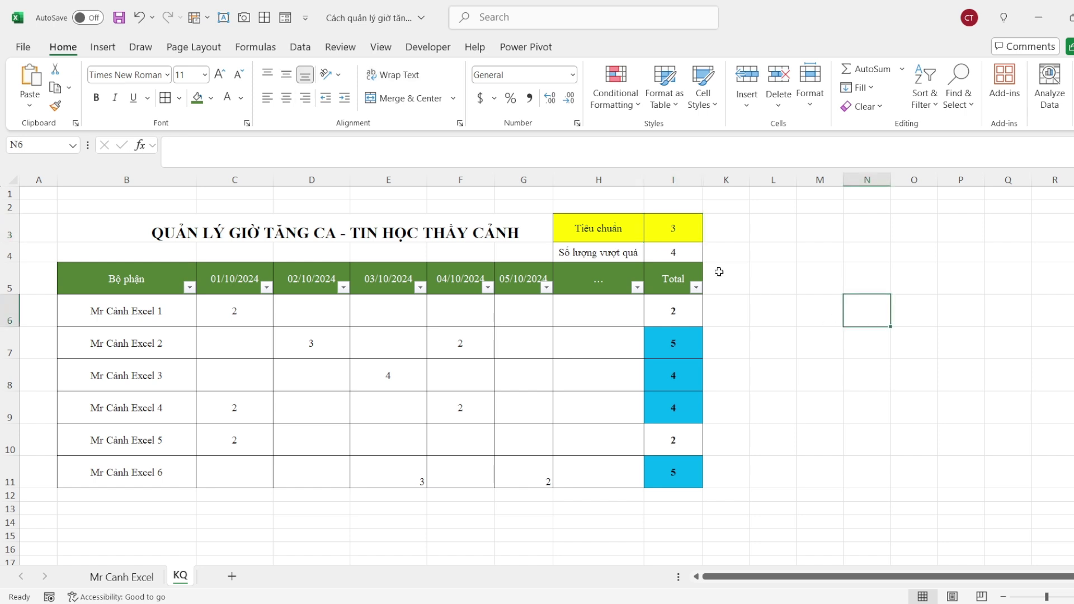
Set the Tiêu chuẩn value in I3 to 2 and check the highlighted totals in the Total column
click(677, 232)
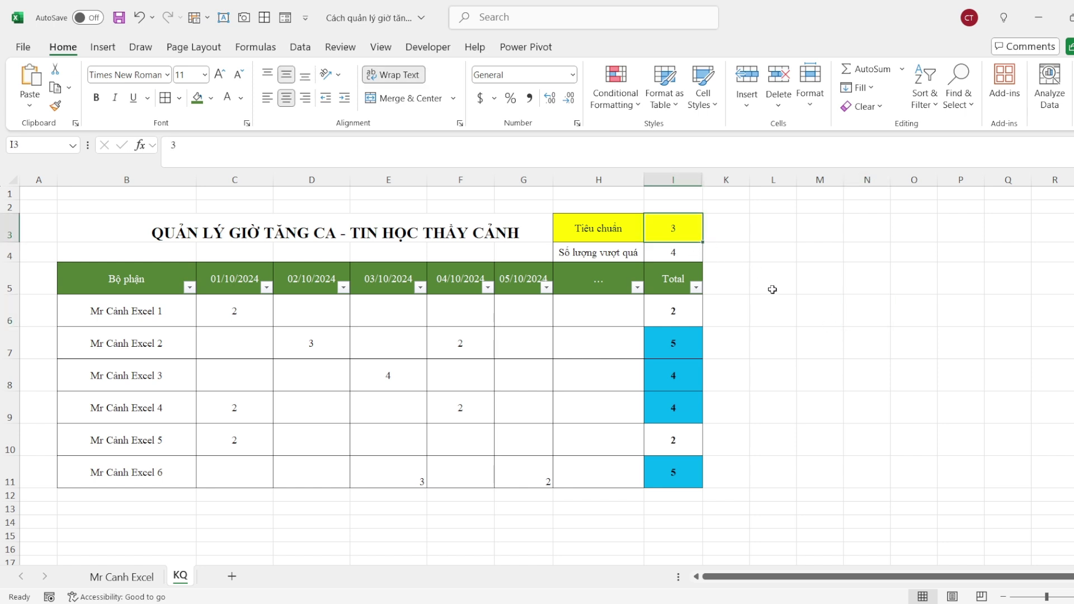
text(2)
key(Return)
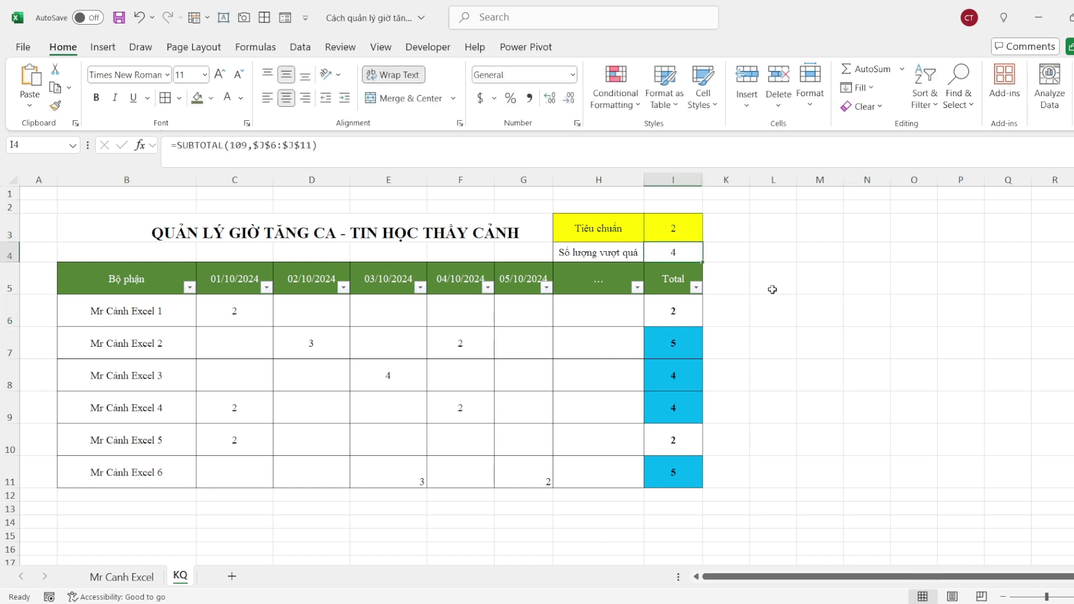
key(Up)
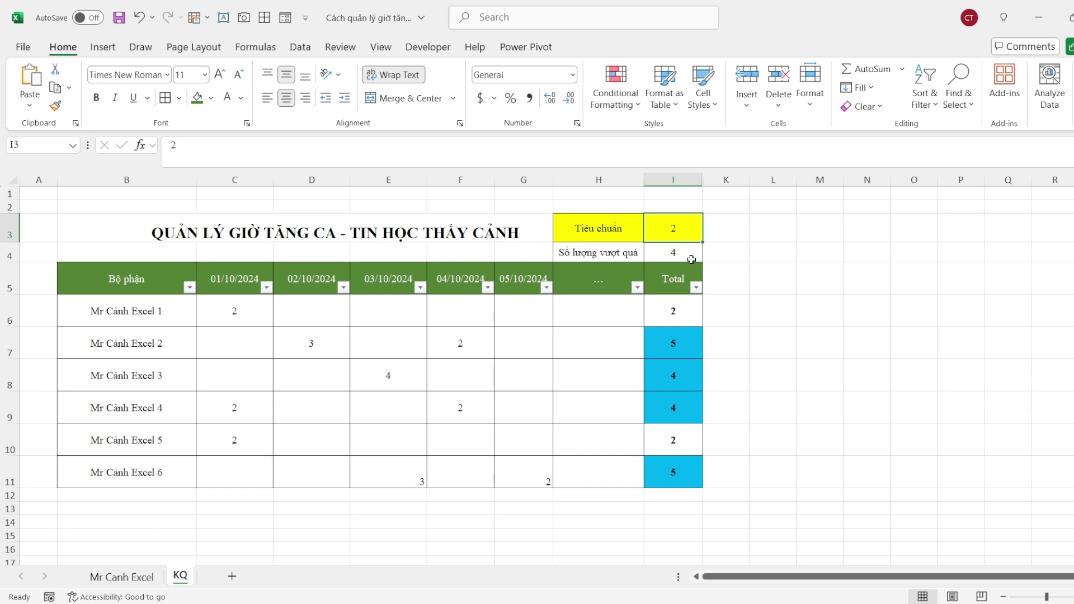
click(767, 302)
drag(673, 344, 671, 413)
click(670, 473)
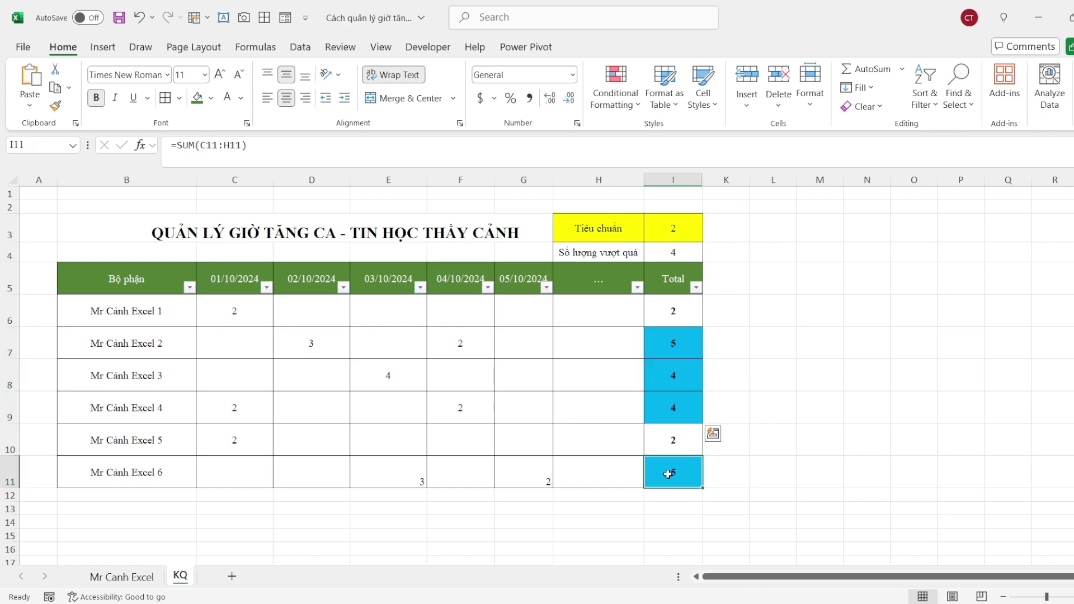
Lower the Tiêu chuẩn value in I3 to 1 and check the highlighting of totals I6:I11
click(677, 232)
text(1)
key(Return)
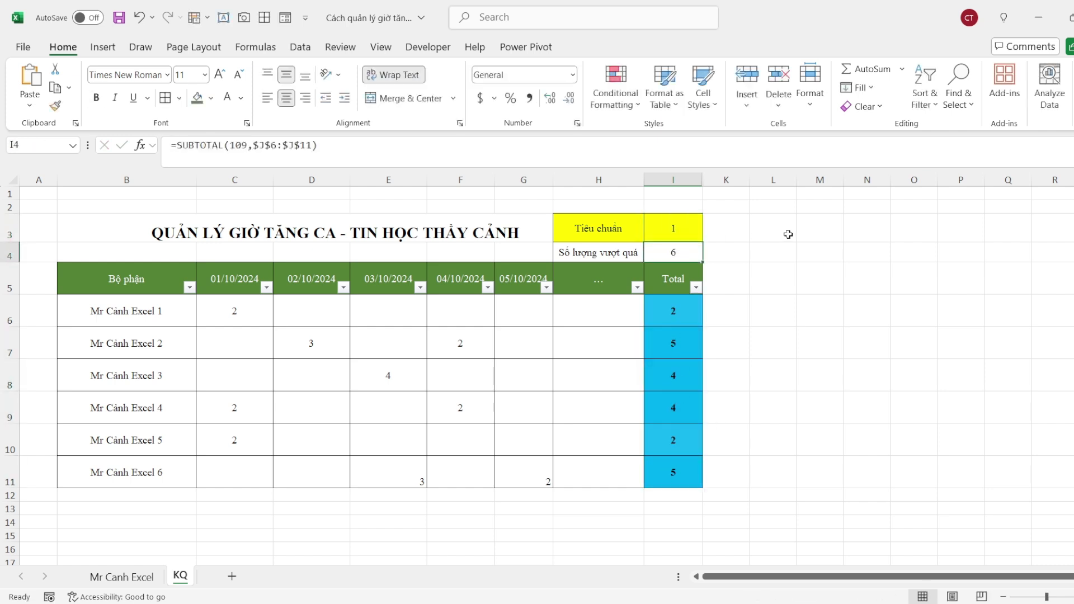
click(805, 335)
drag(669, 312, 679, 470)
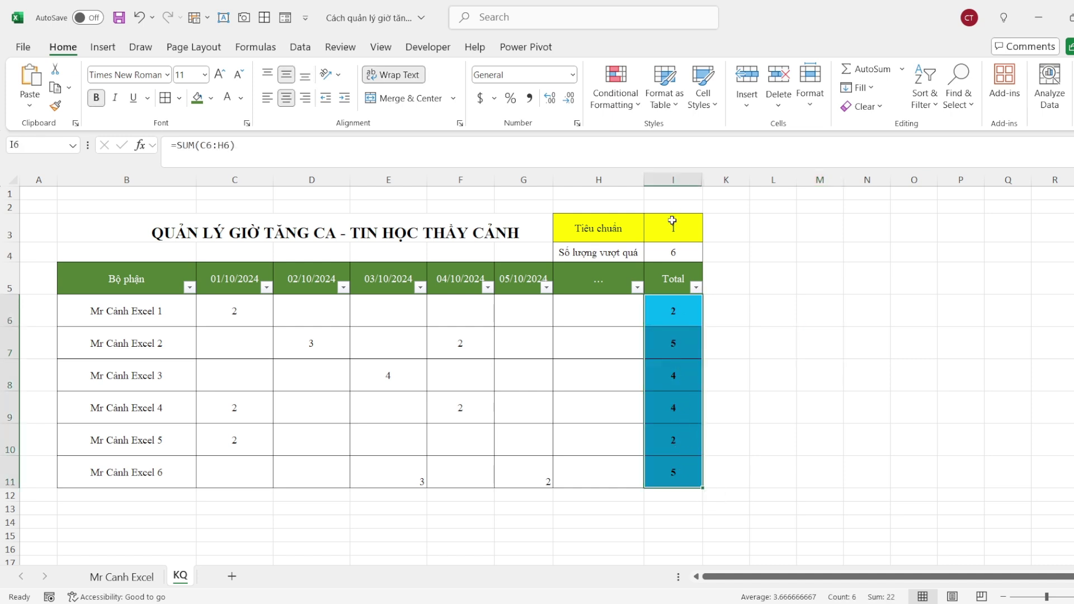
Set the Tiêu chuẩn value in I3 back to 3
click(677, 225)
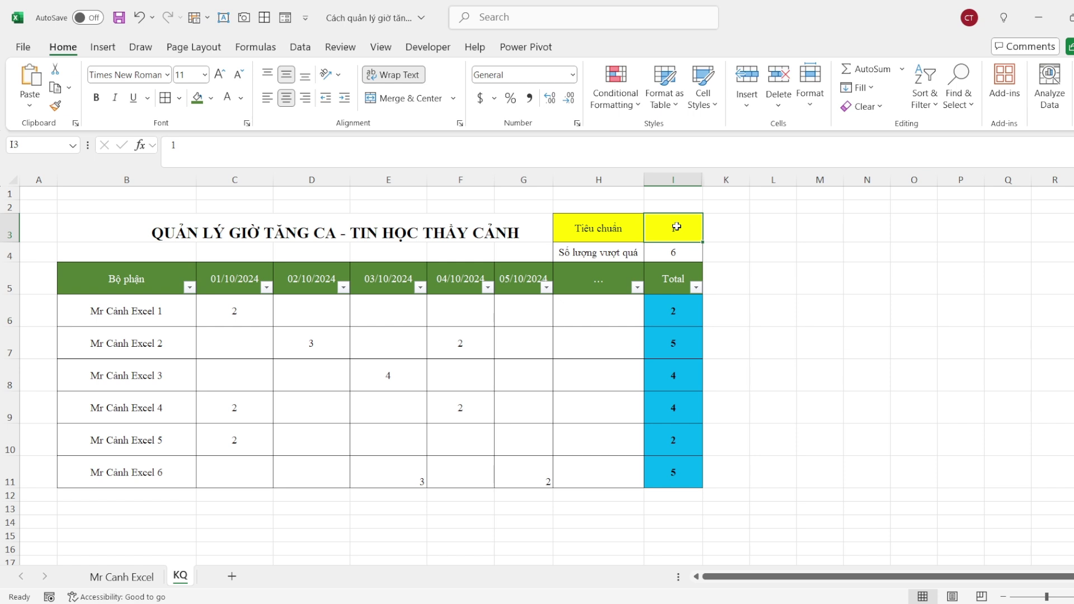
text(3)
key(Return)
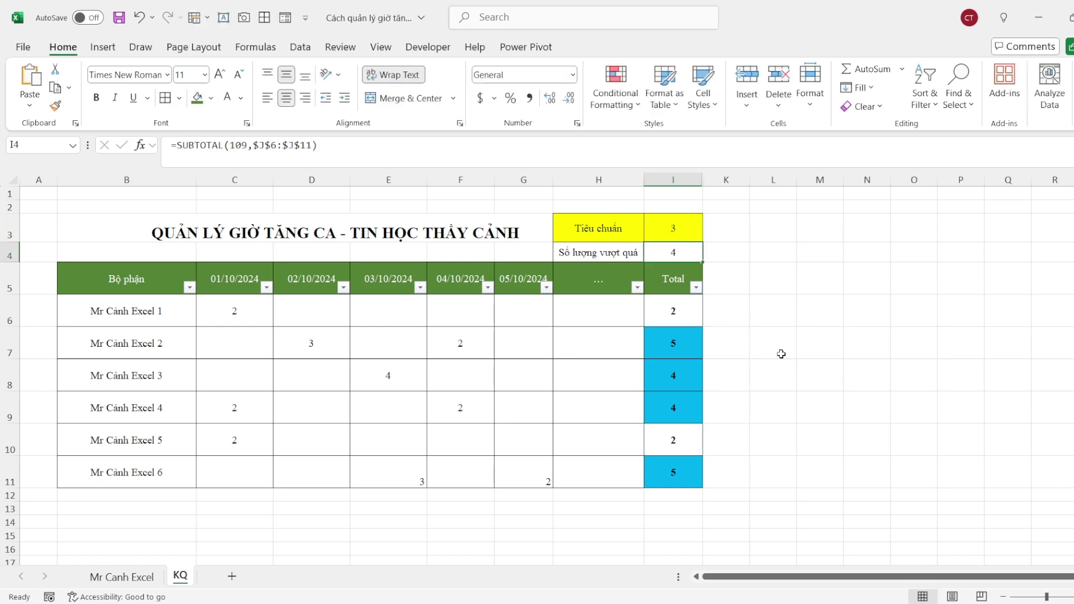
click(817, 347)
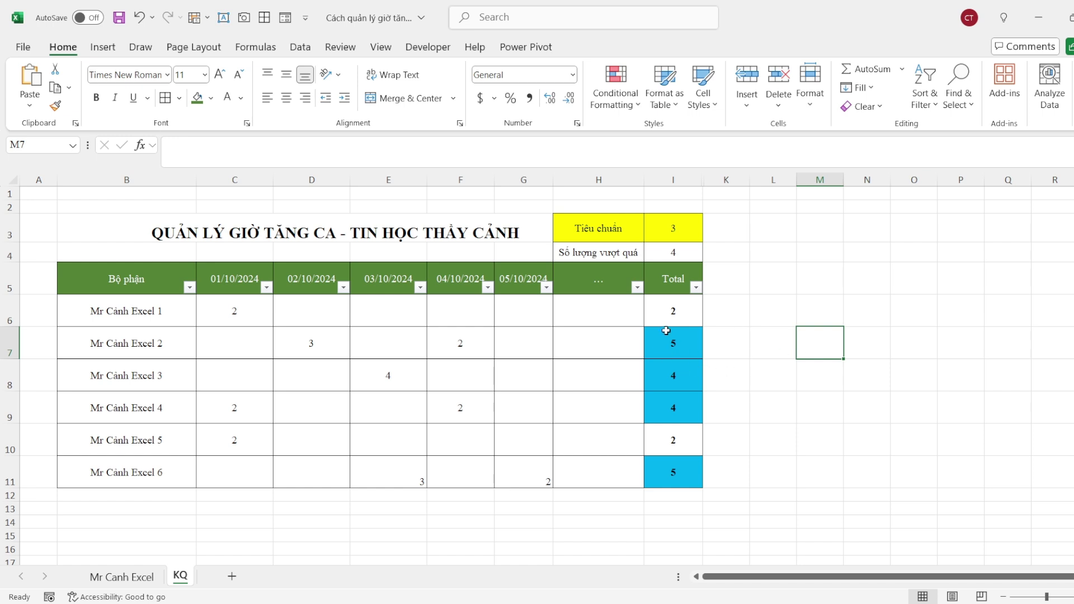
Unhide the hidden Check column J between columns I and K
drag(694, 179, 718, 178)
right_click(719, 178)
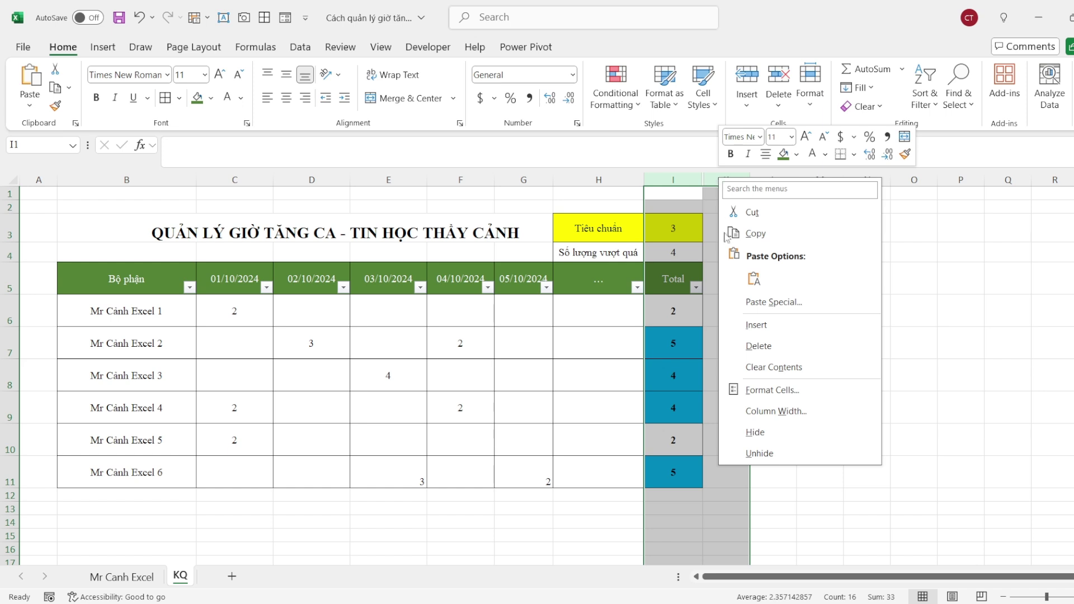
click(759, 453)
click(900, 366)
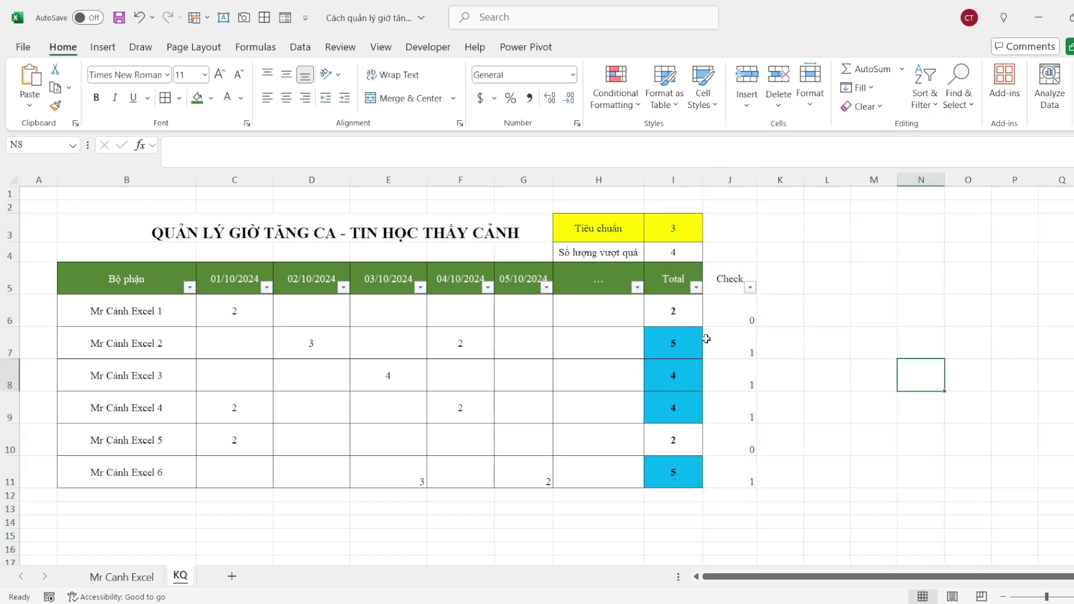
Review the overtime table's header row, the Bộ phận entries, the daily hours in C6:H11 and the first total
drag(163, 277, 672, 279)
drag(119, 295, 125, 462)
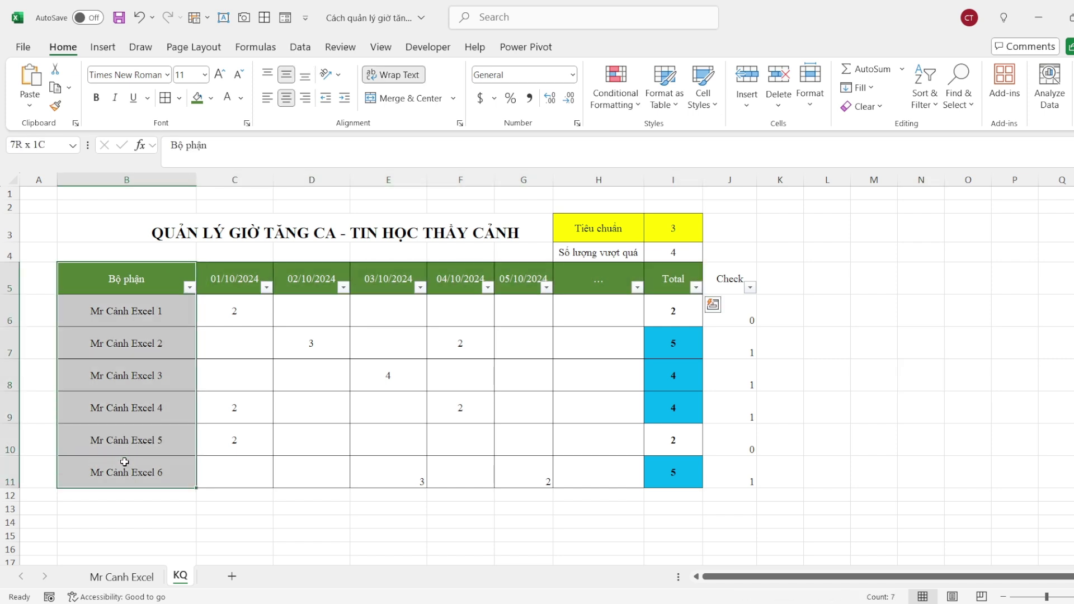
drag(230, 307, 567, 472)
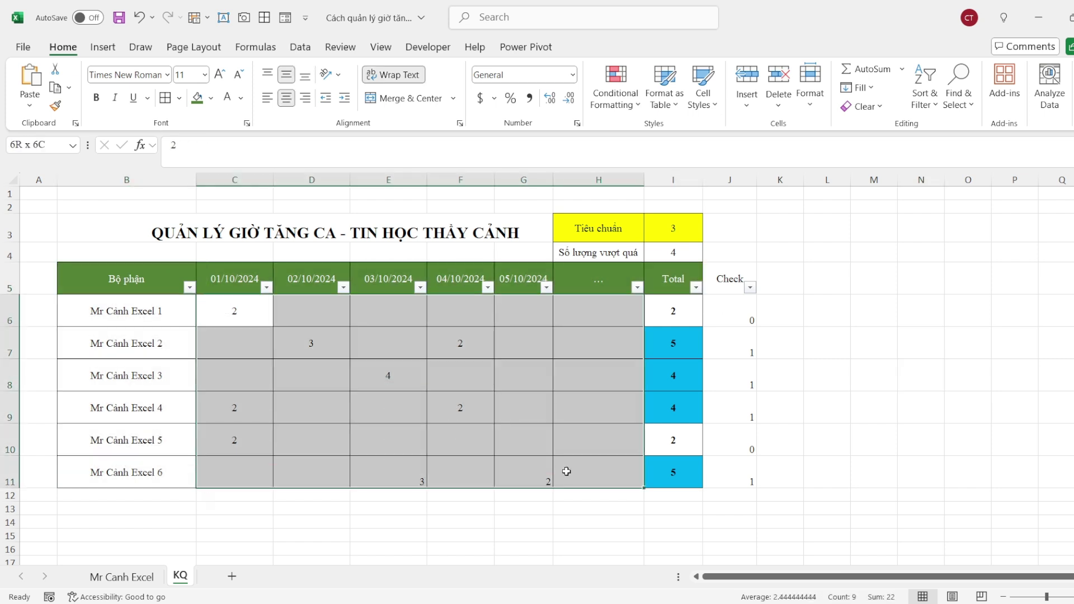
click(328, 372)
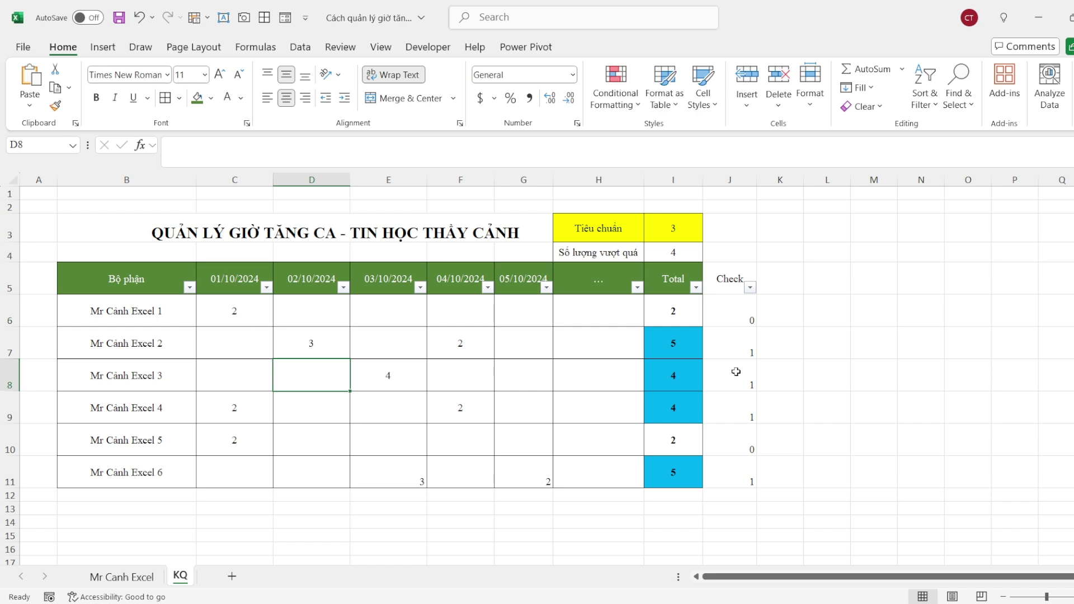
click(678, 315)
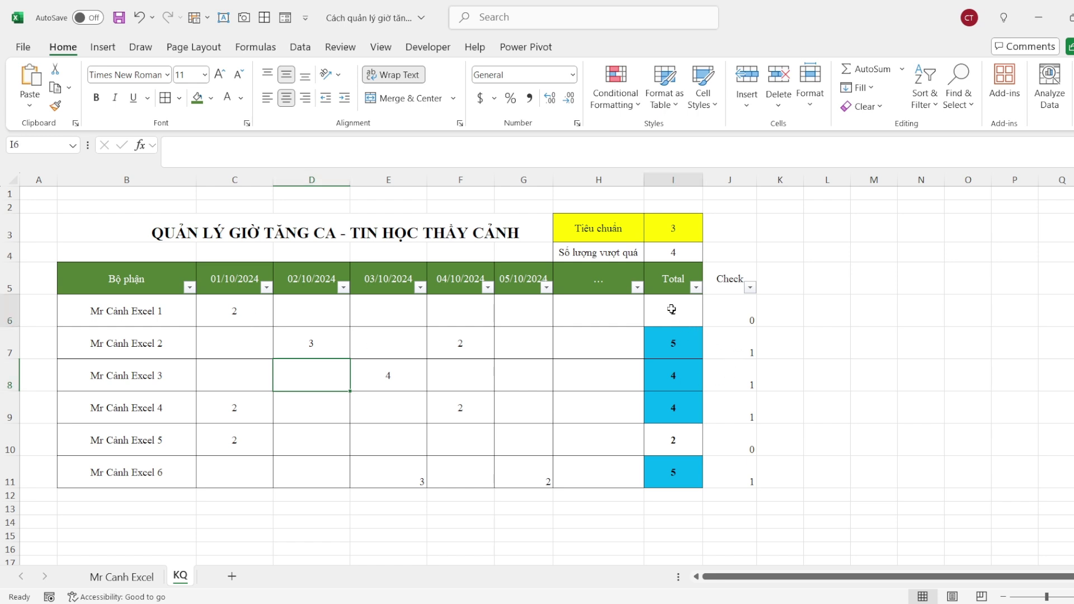
Open the function arguments of the IF formula in J6 and pick total I6 as the logical test's first reference
click(734, 323)
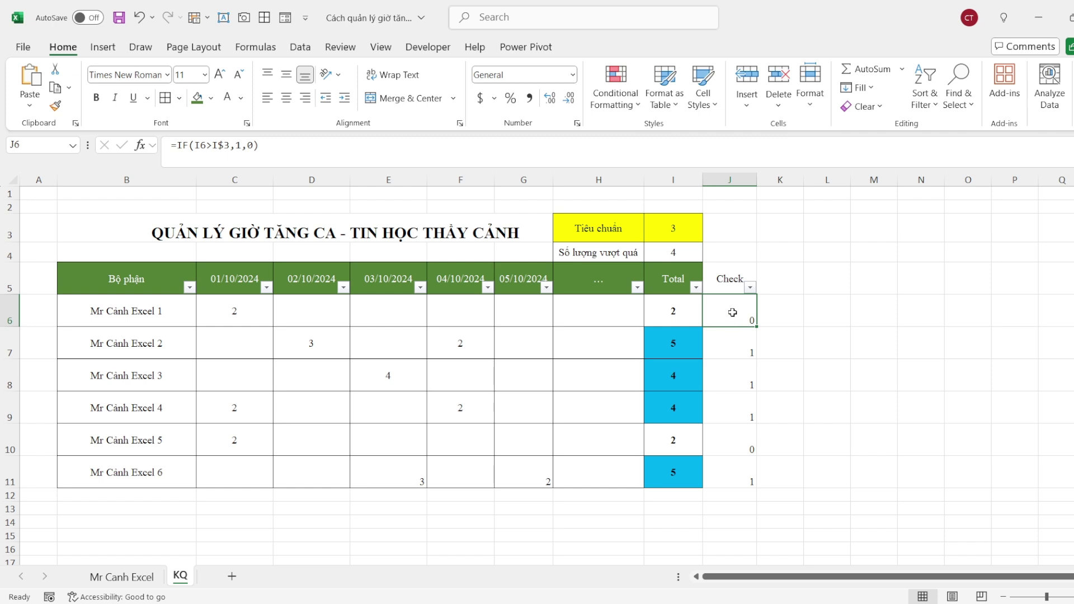
click(265, 145)
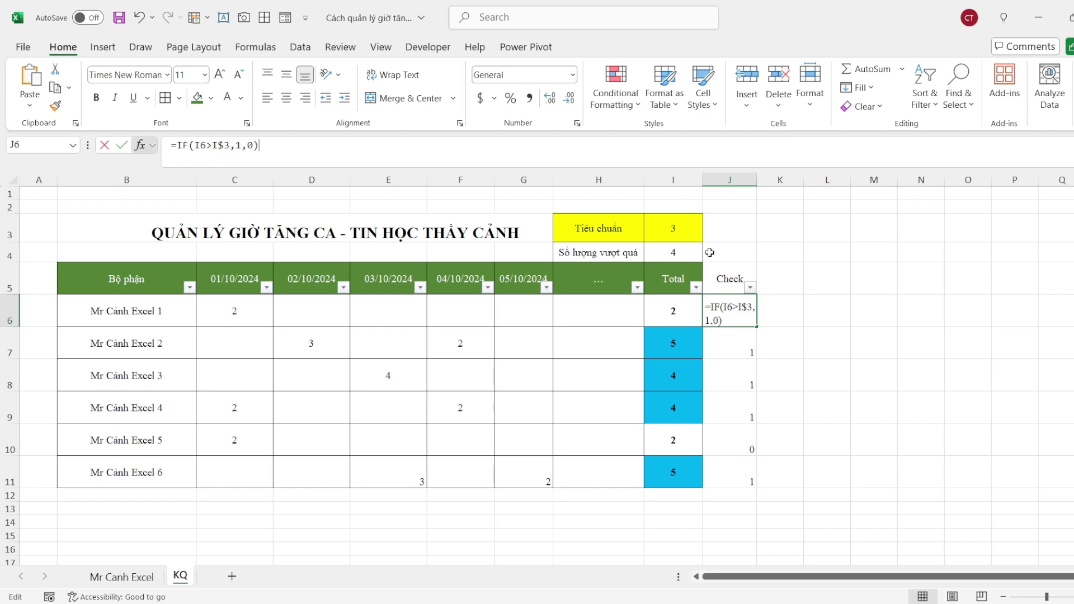
key(shift+F3)
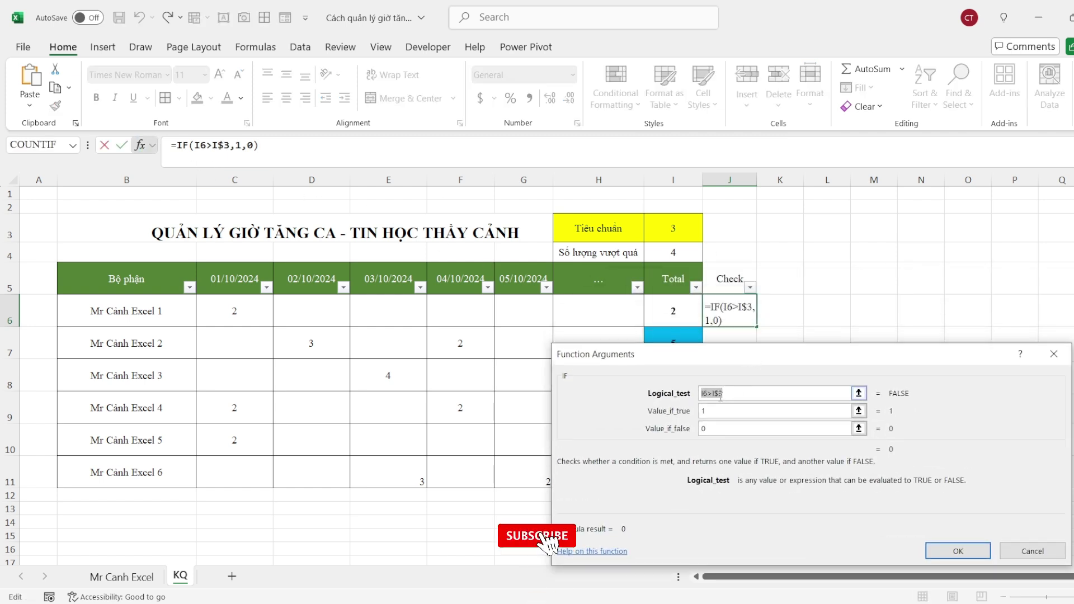
click(721, 395)
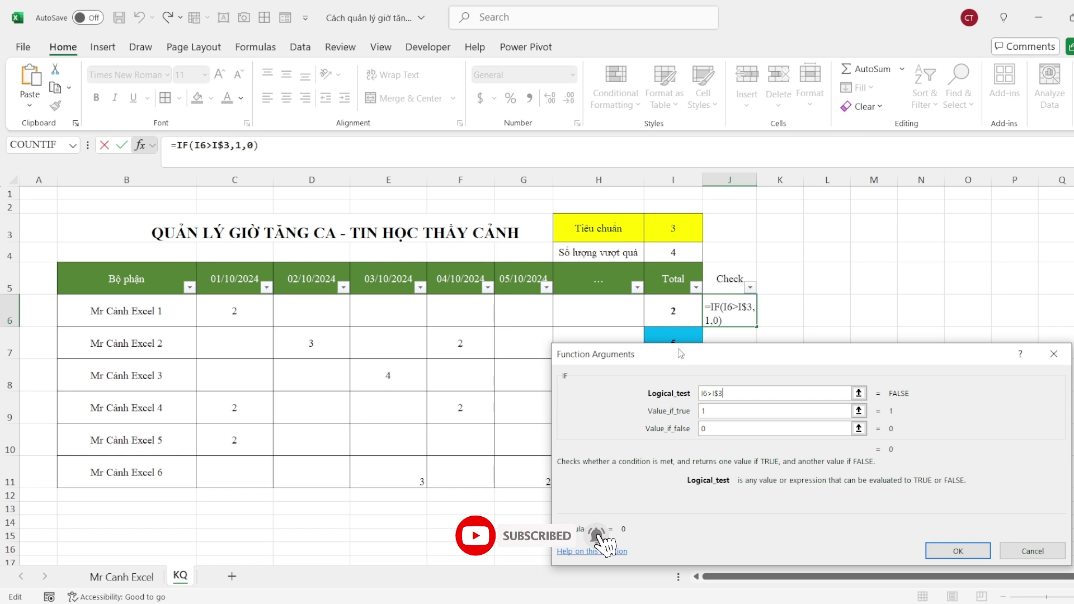
double_click(706, 394)
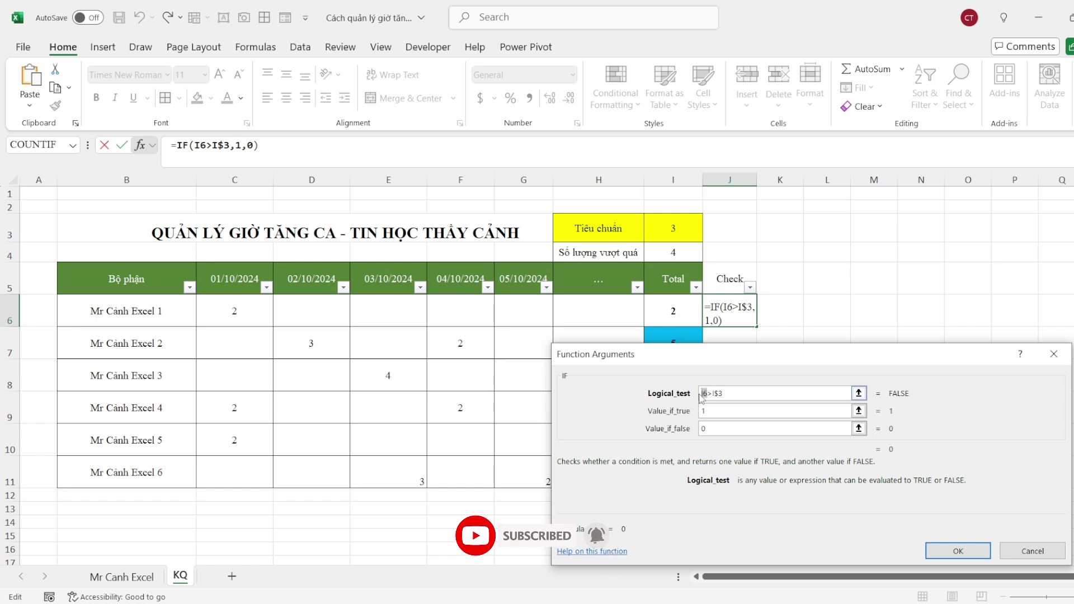
click(680, 310)
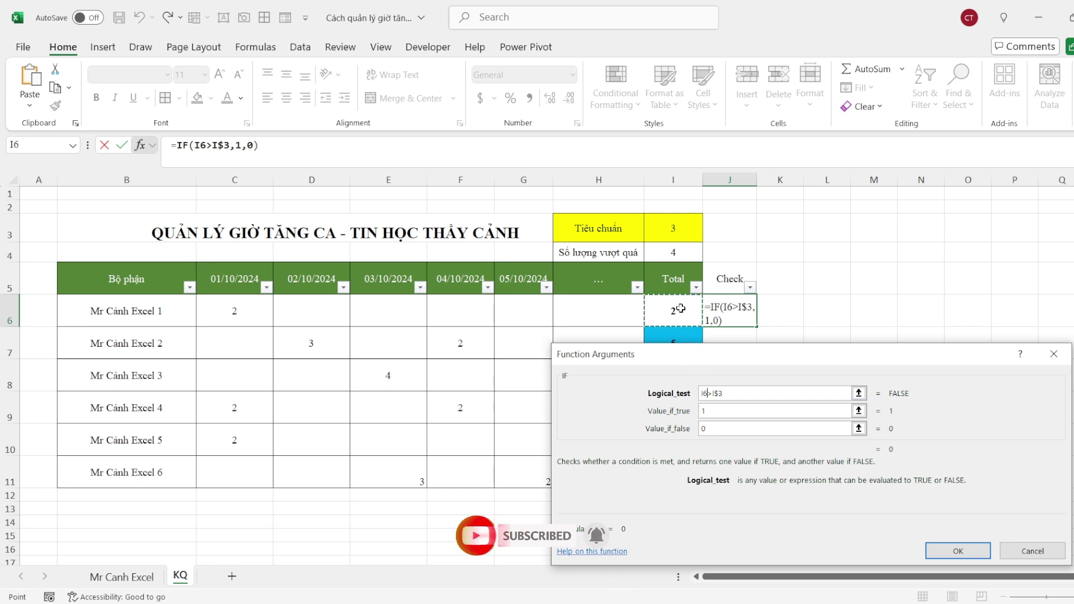
Re-pick the Tiêu chuẩn cell I3 as the logical test's comparison value and lock its row as I$3
double_click(728, 395)
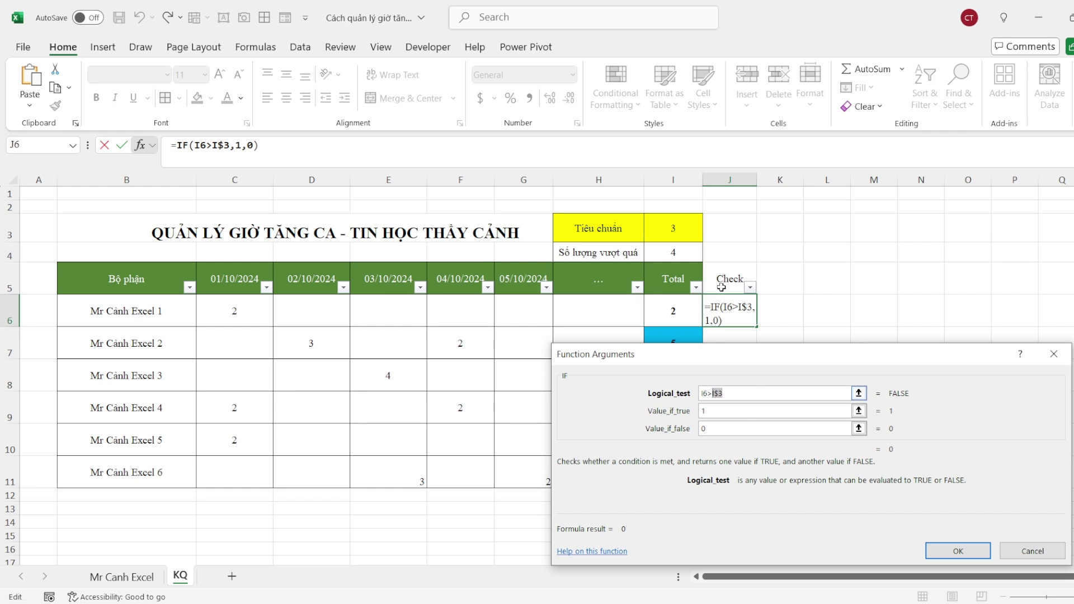
click(678, 228)
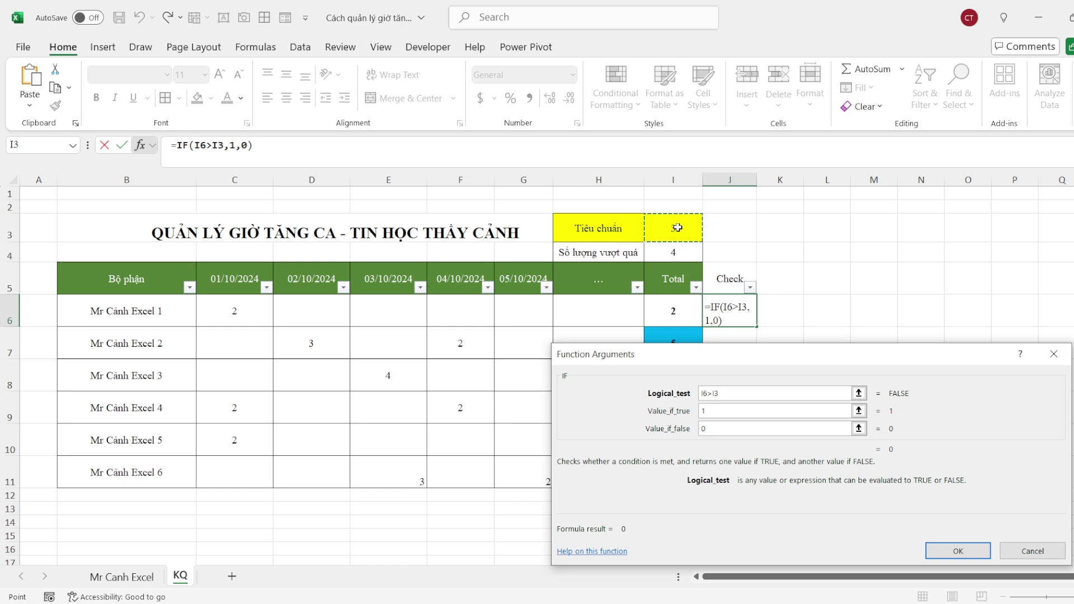
key(F4)
key(F4)
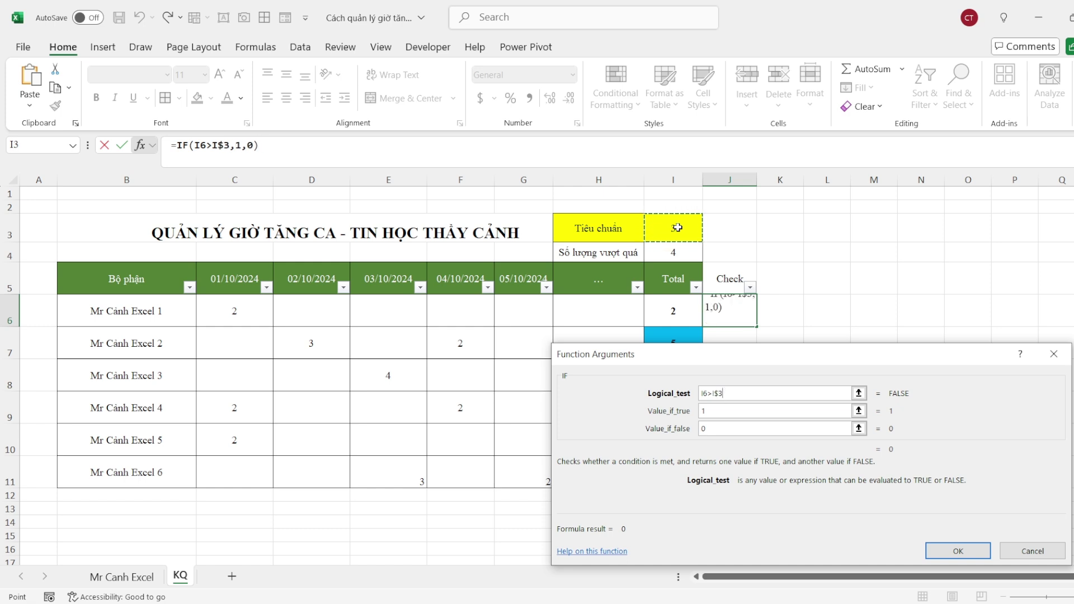
Try changing the logical test in J6 to I6>=I$3
click(713, 393)
text(=)
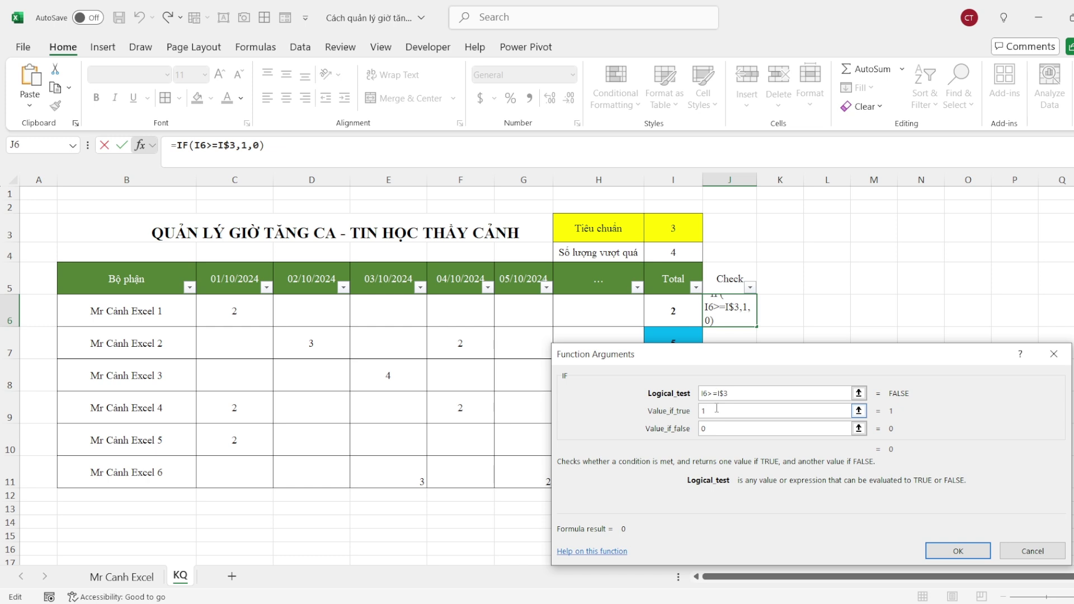
key(BackSpace)
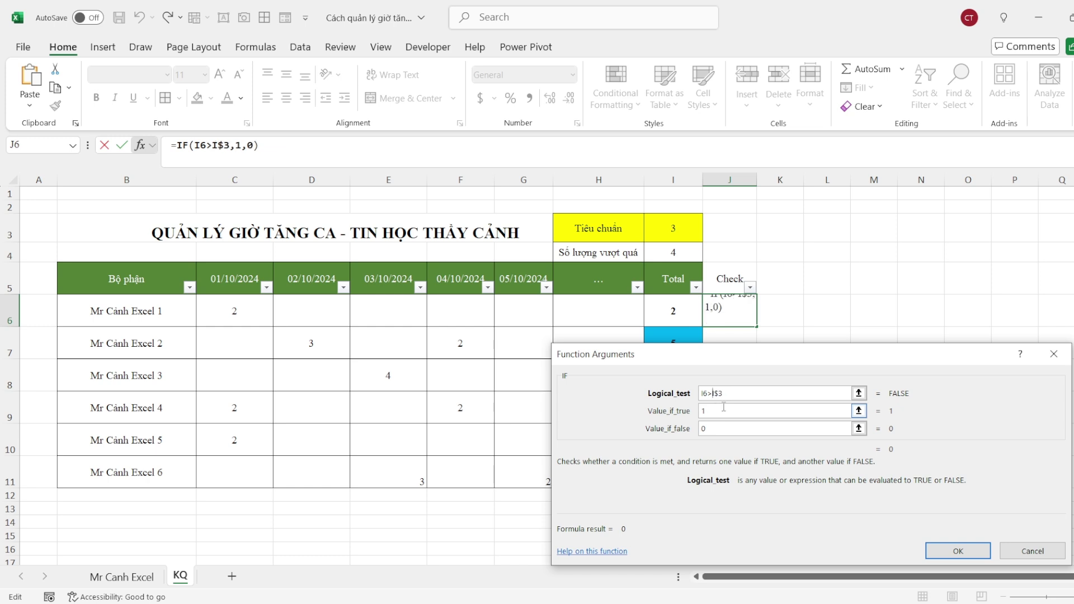
Keep 1 for true and 0 for false, accept =IF(I6>I$3,1,0) in J6, and fill it down to J11
click(704, 412)
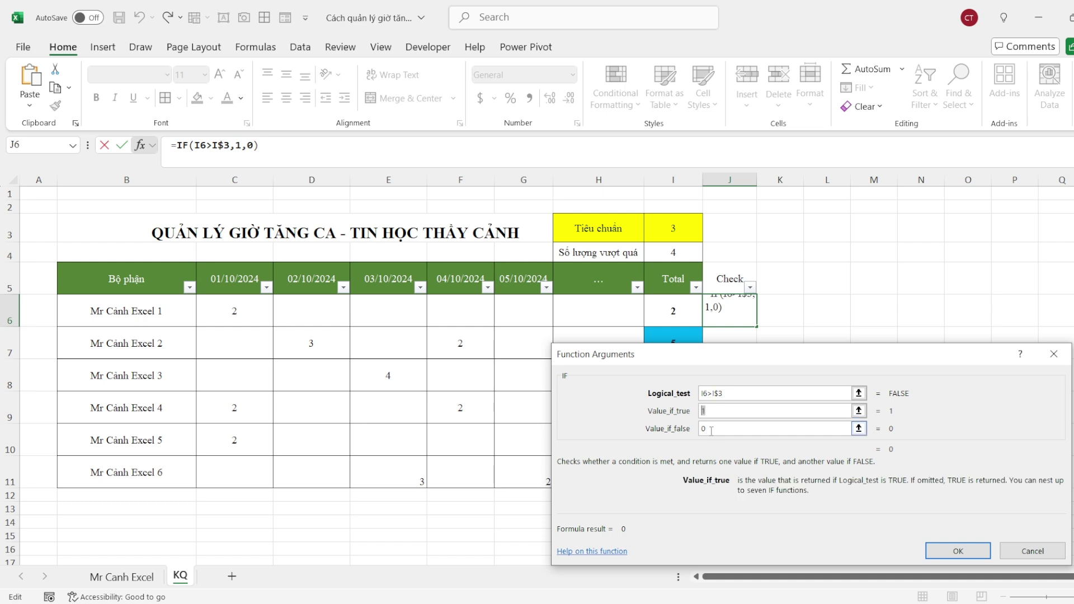
click(706, 428)
click(958, 552)
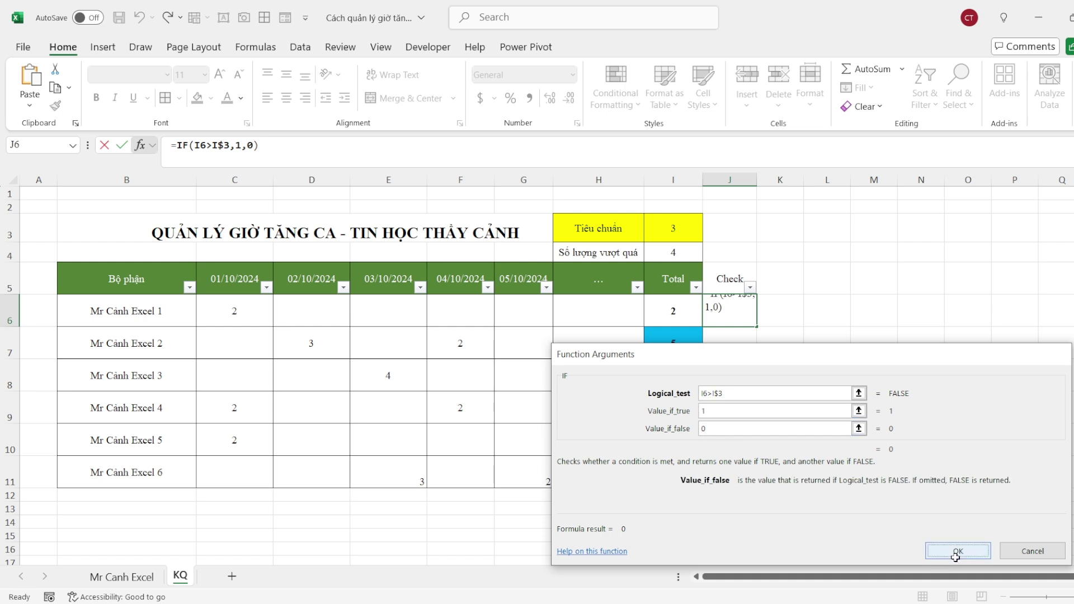
drag(758, 329, 756, 488)
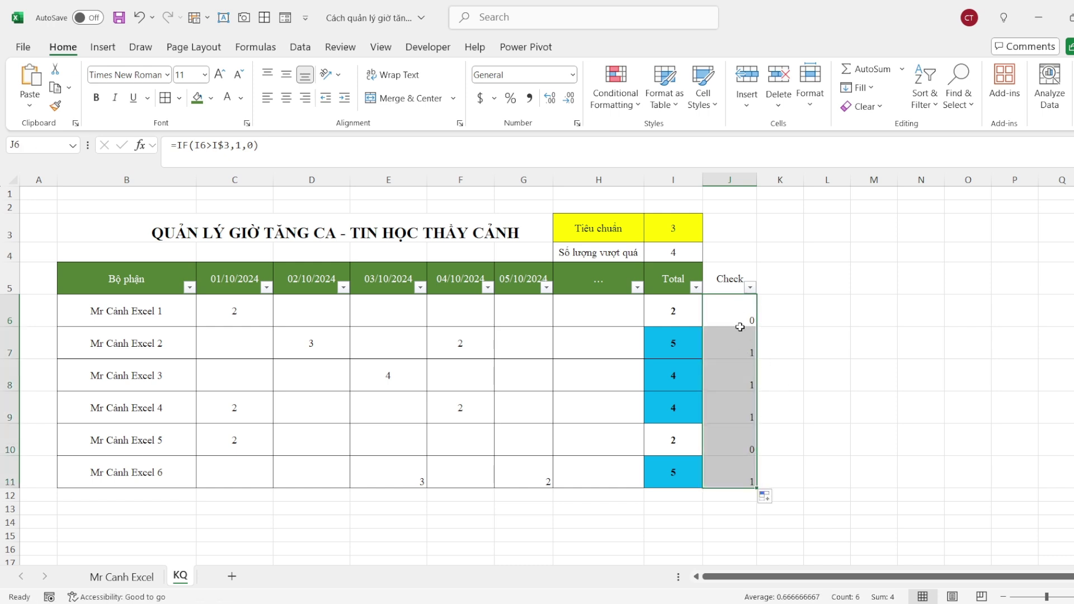
drag(738, 342, 728, 402)
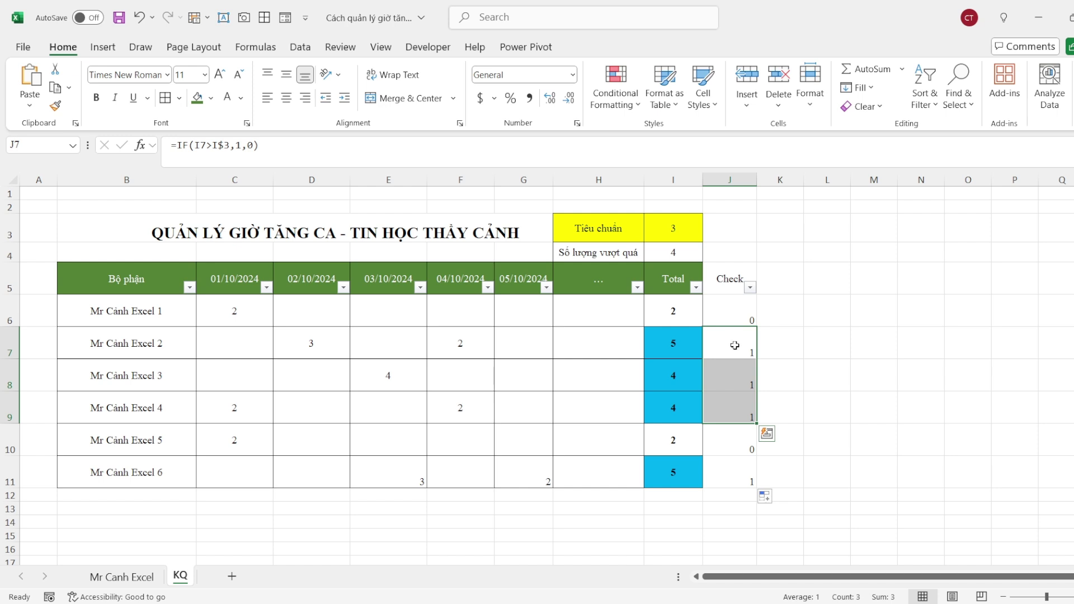
Raise the Tiêu chuẩn value in I3 to 4
click(681, 235)
text(4)
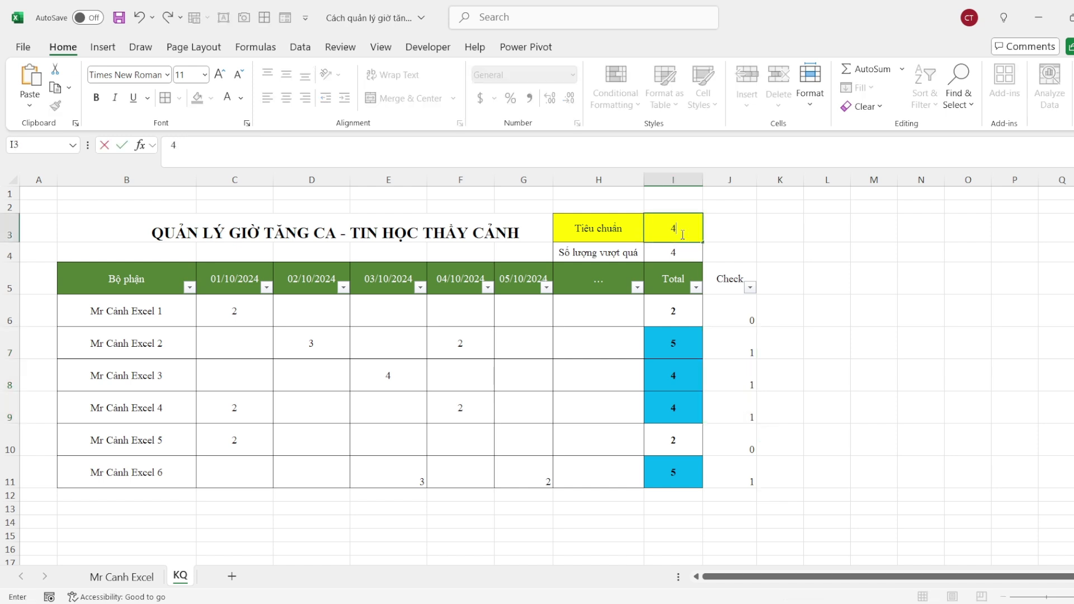
key(Return)
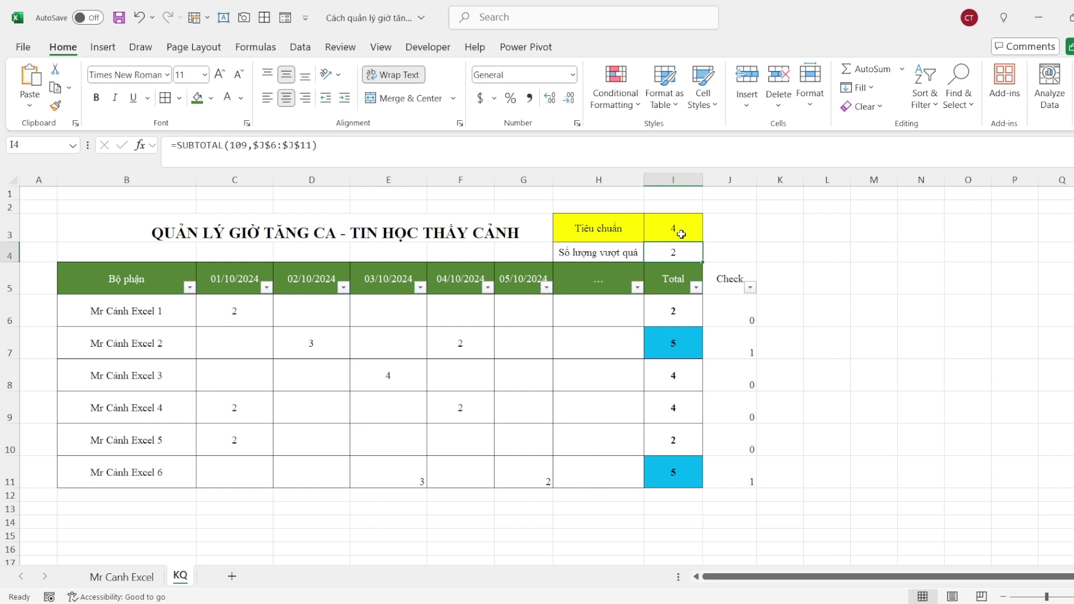
Examine the Check formulas in J7 and J11, the rows of the two highlighted totals
click(734, 349)
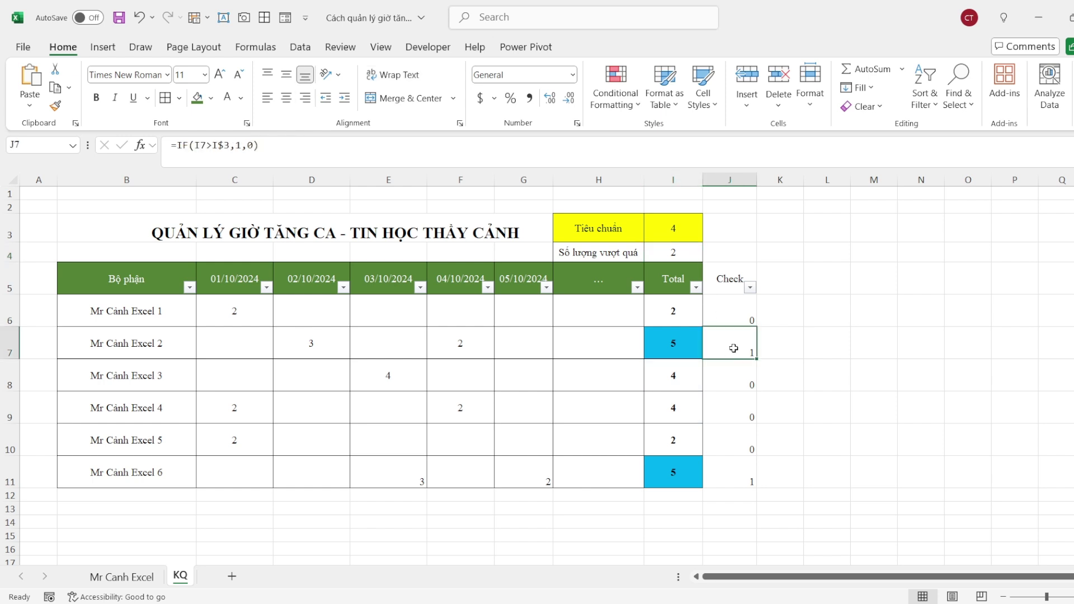
click(743, 472)
click(747, 341)
click(743, 473)
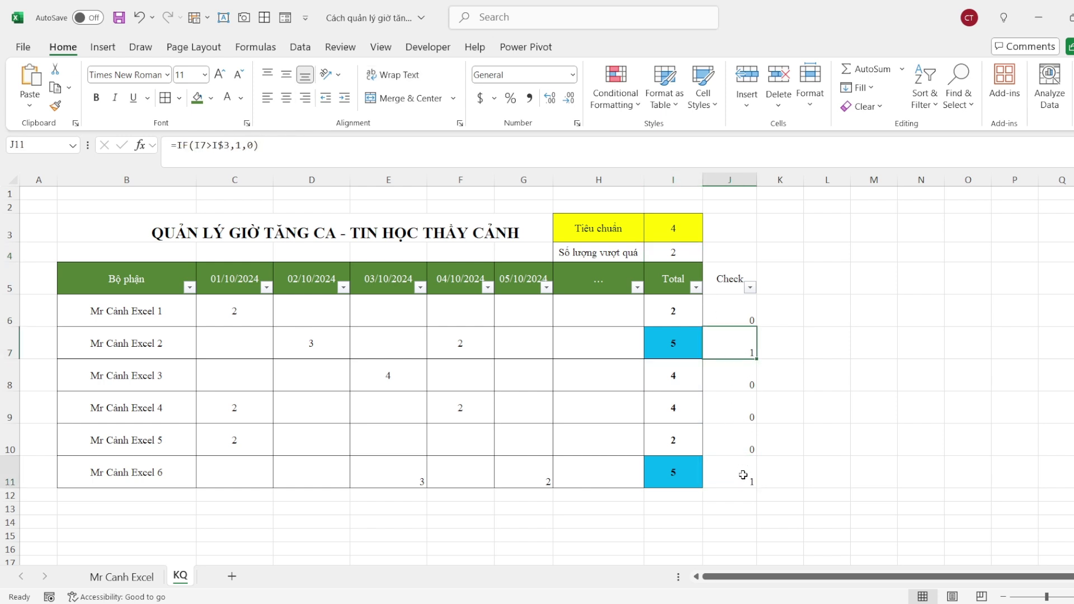
click(749, 347)
click(736, 468)
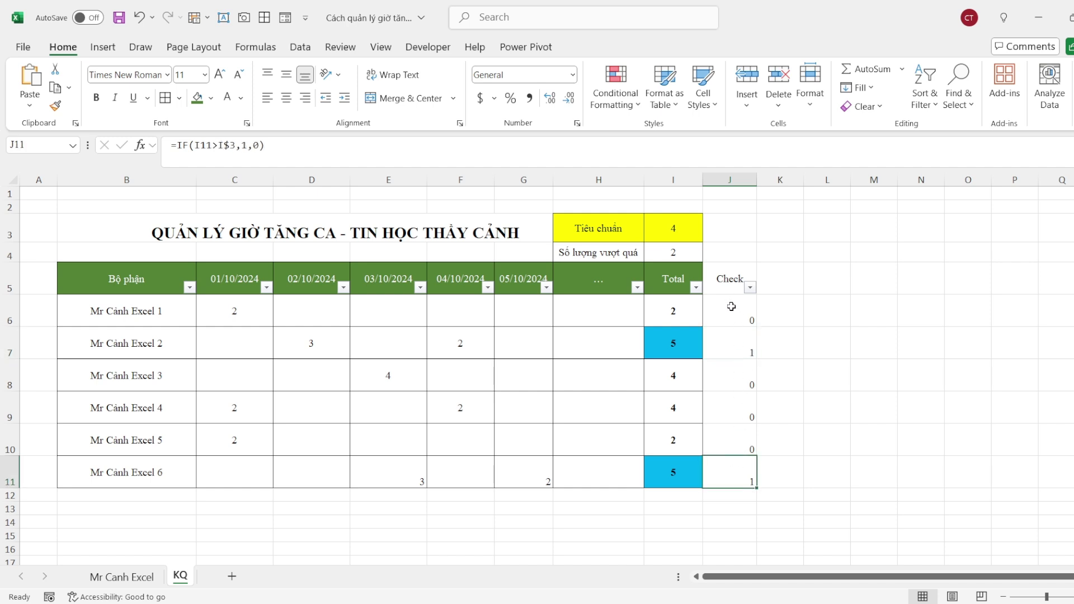
Re-enter the Số lượng vượt quá formula in I4 as =SUBTOTAL(109,J6:J11), covering the Check column values
click(685, 251)
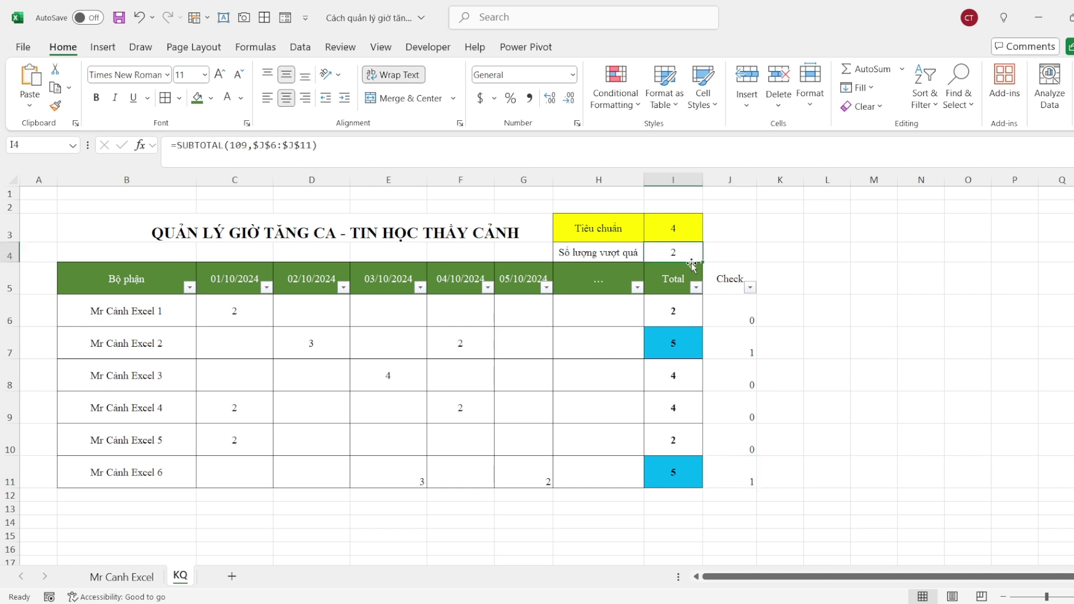
text(=SUB)
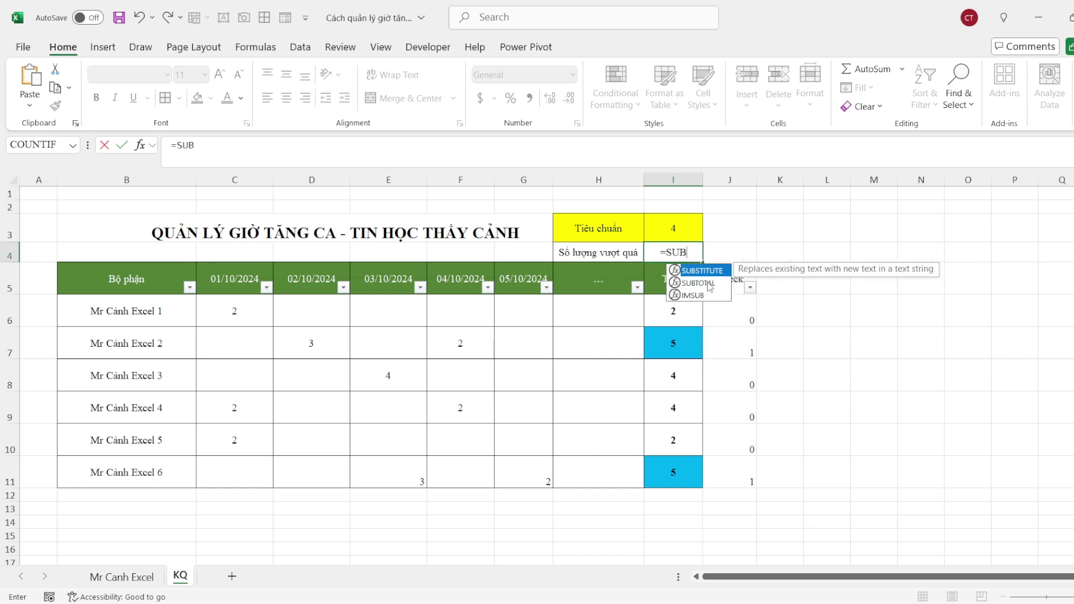
key(Down)
key(Tab)
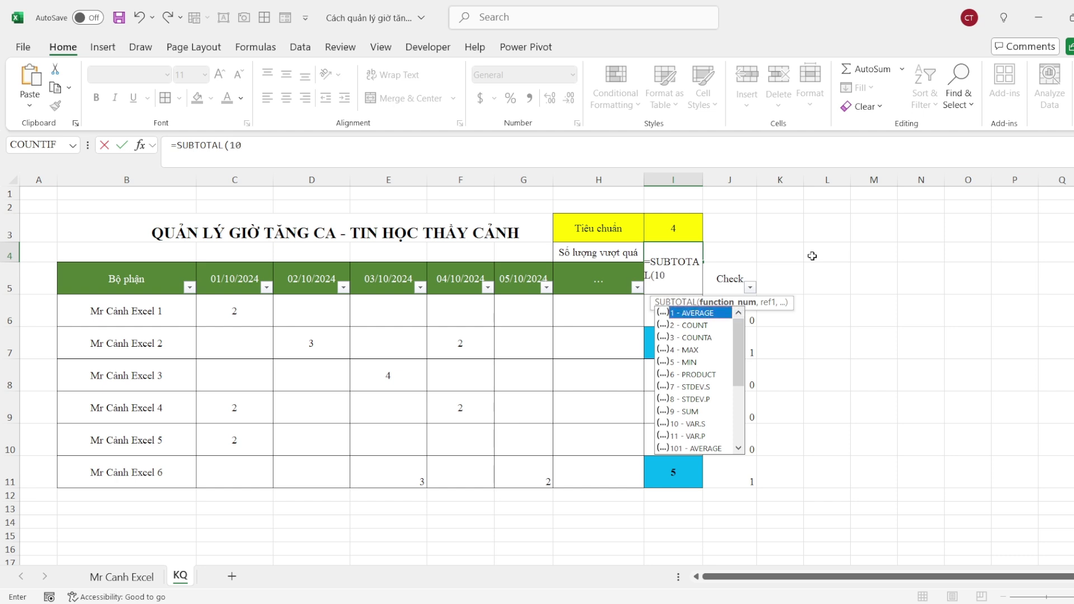
text(109,)
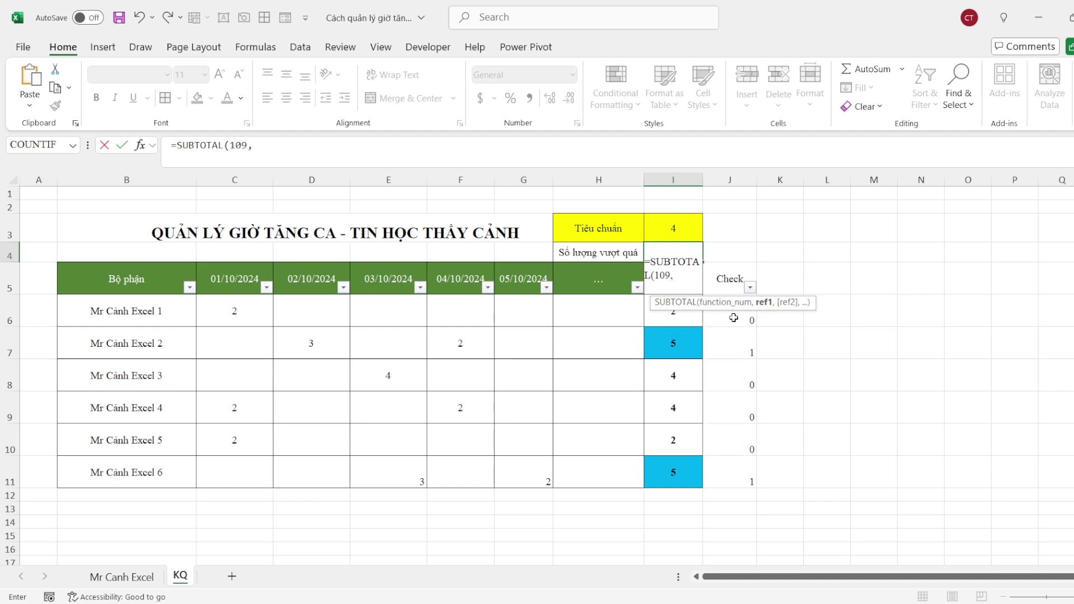
drag(734, 318, 746, 475)
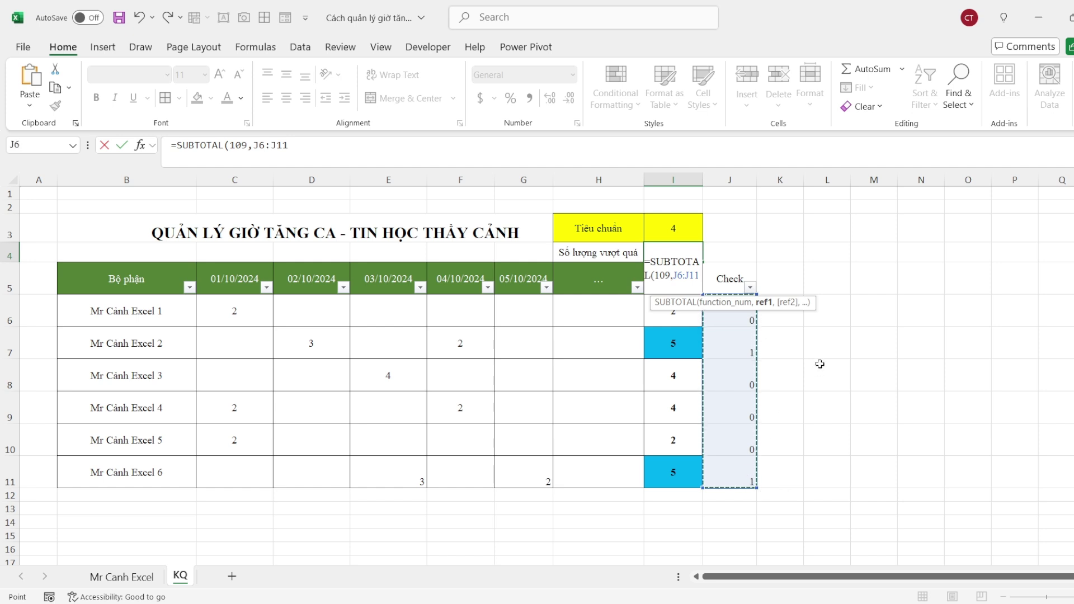
text())
key(Return)
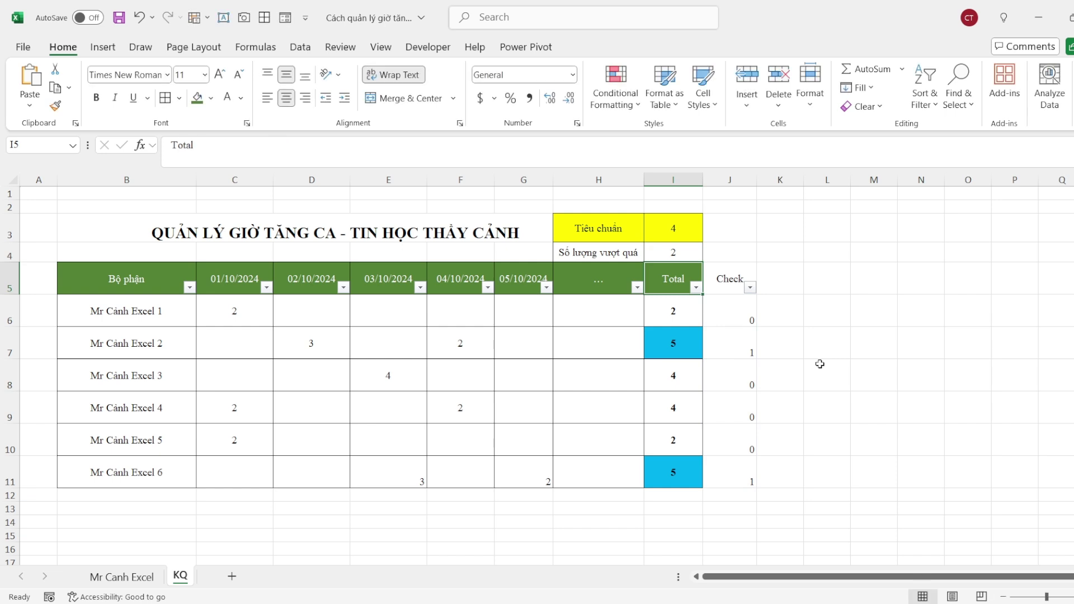
Review the SUBTOTAL formula in I4 against the Check cells J6 to J9 that it adds up
click(839, 323)
click(675, 260)
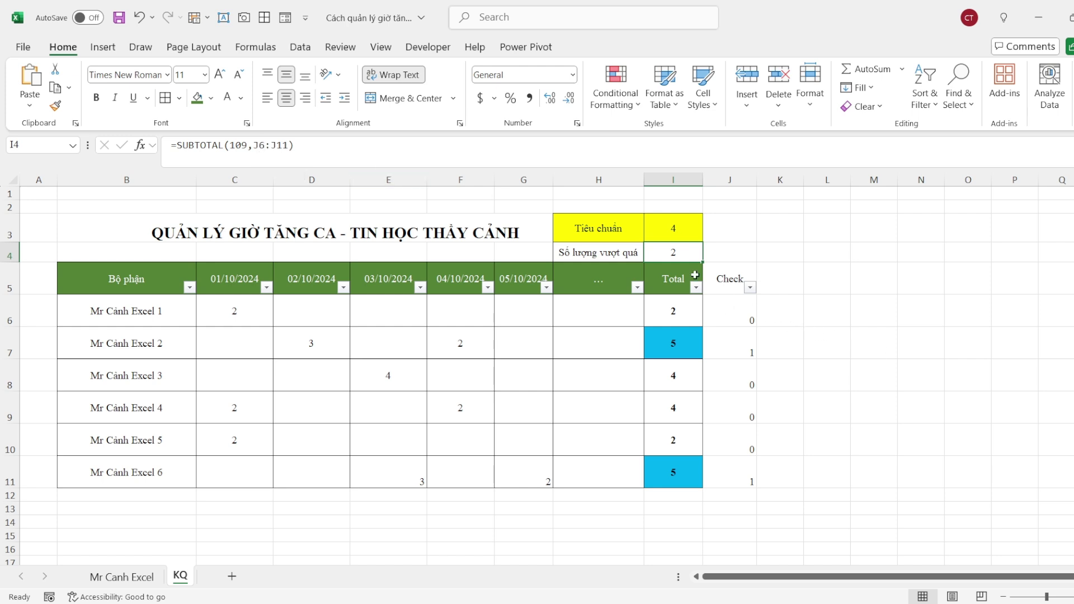
click(740, 316)
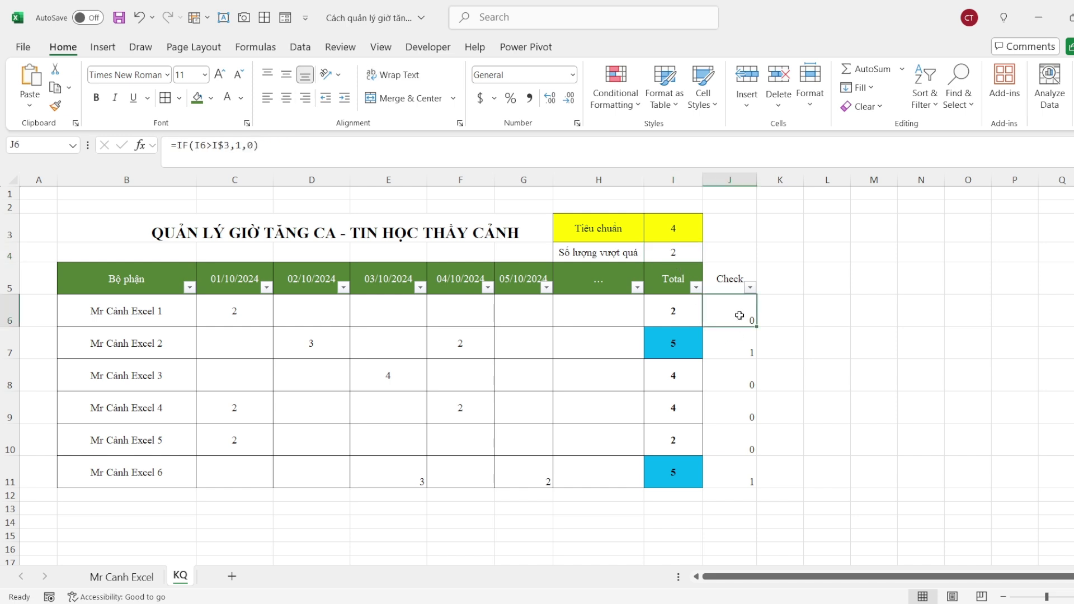
click(737, 351)
click(735, 376)
click(733, 417)
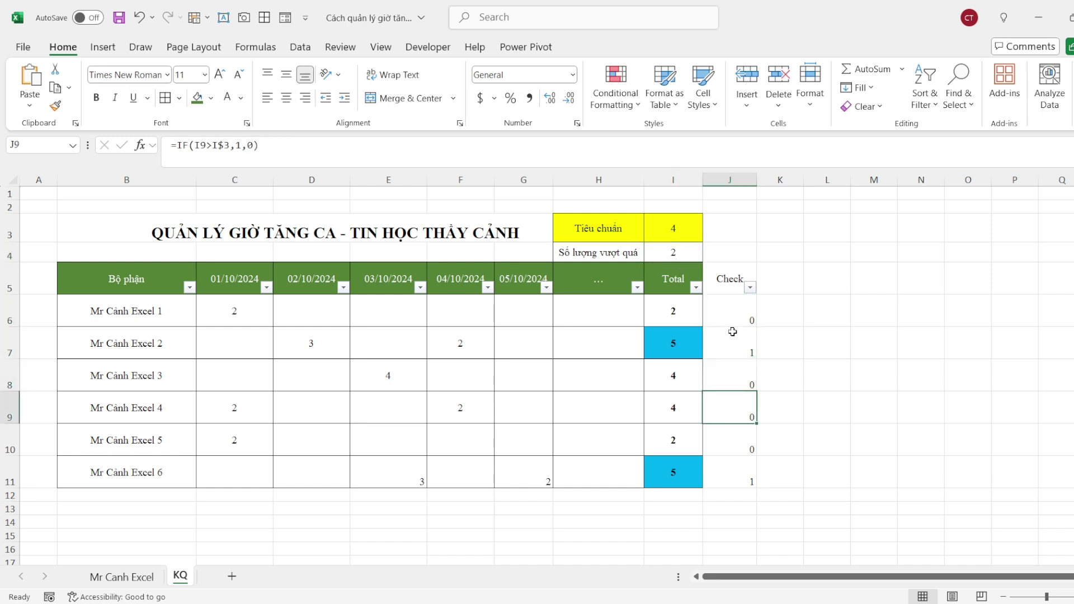
click(734, 314)
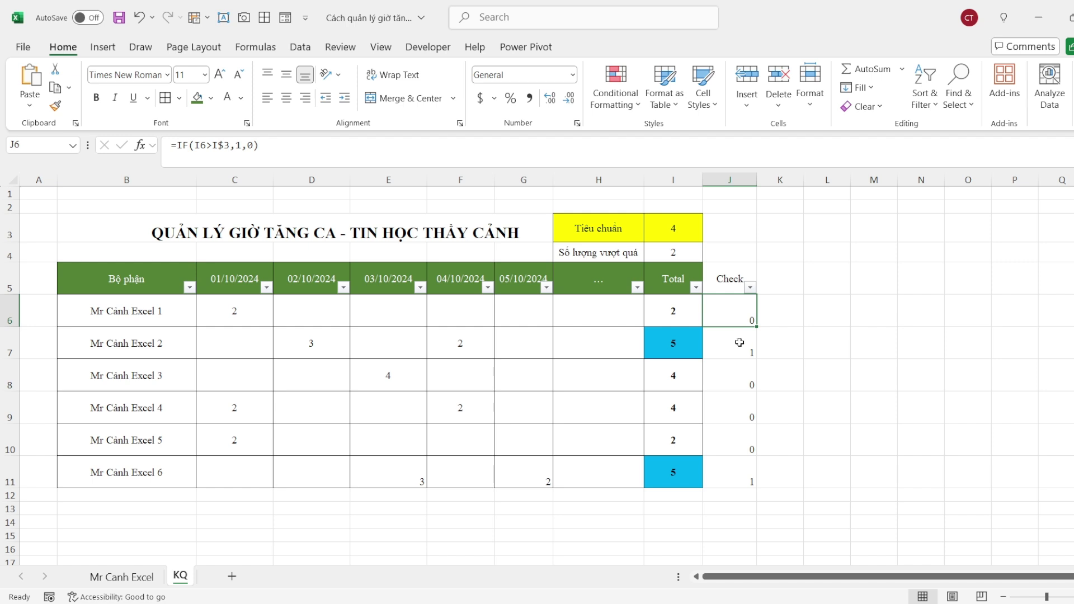
Hide the Check column J
click(738, 177)
right_click(738, 177)
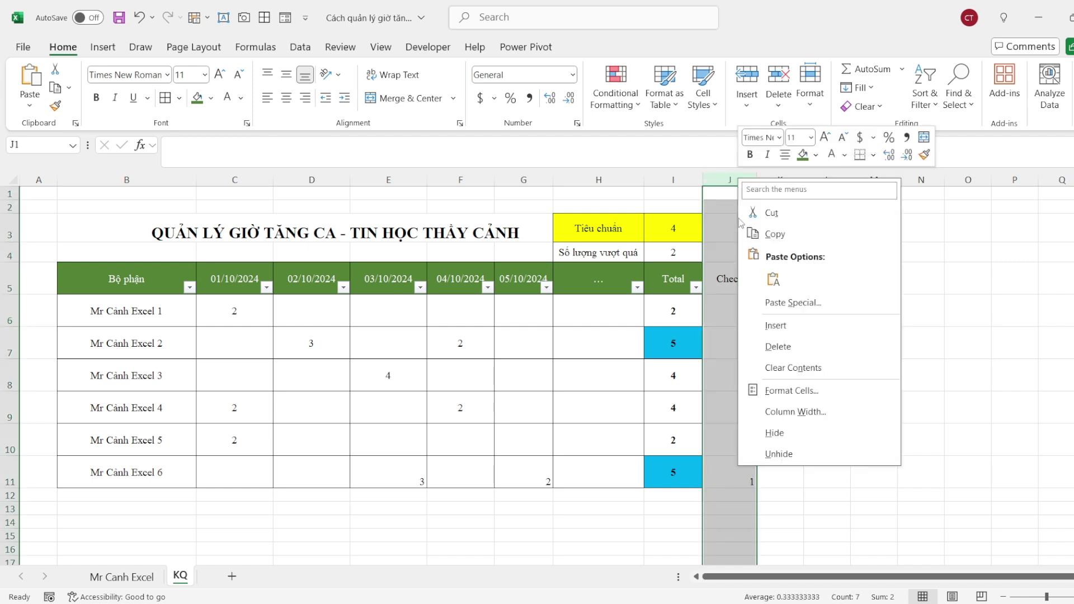
click(772, 433)
click(803, 370)
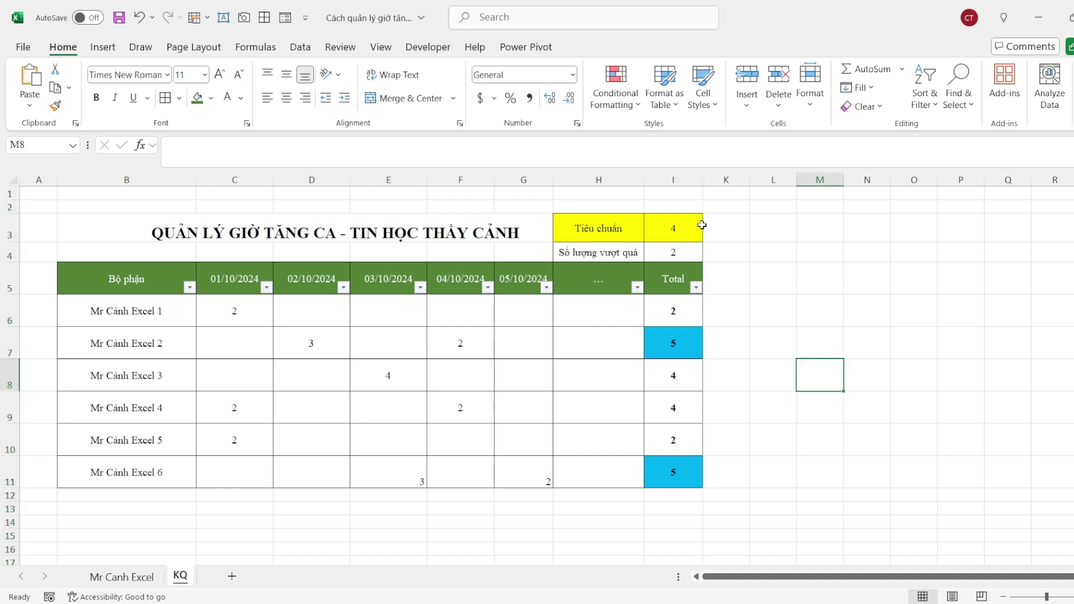
Unhide the Check column between columns I and K
drag(674, 178, 718, 178)
right_click(718, 178)
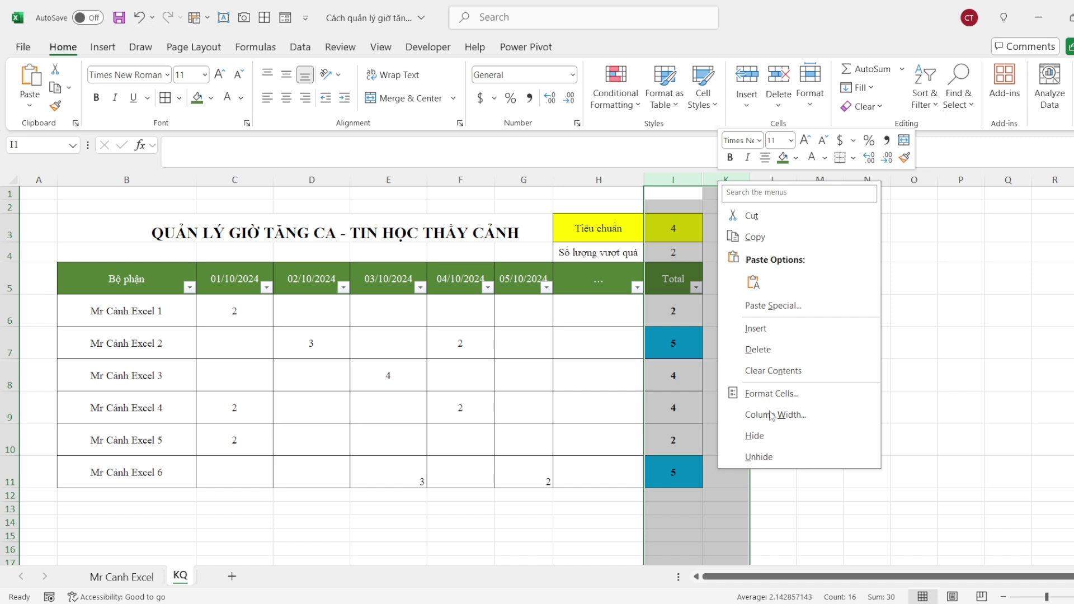
click(759, 457)
click(818, 366)
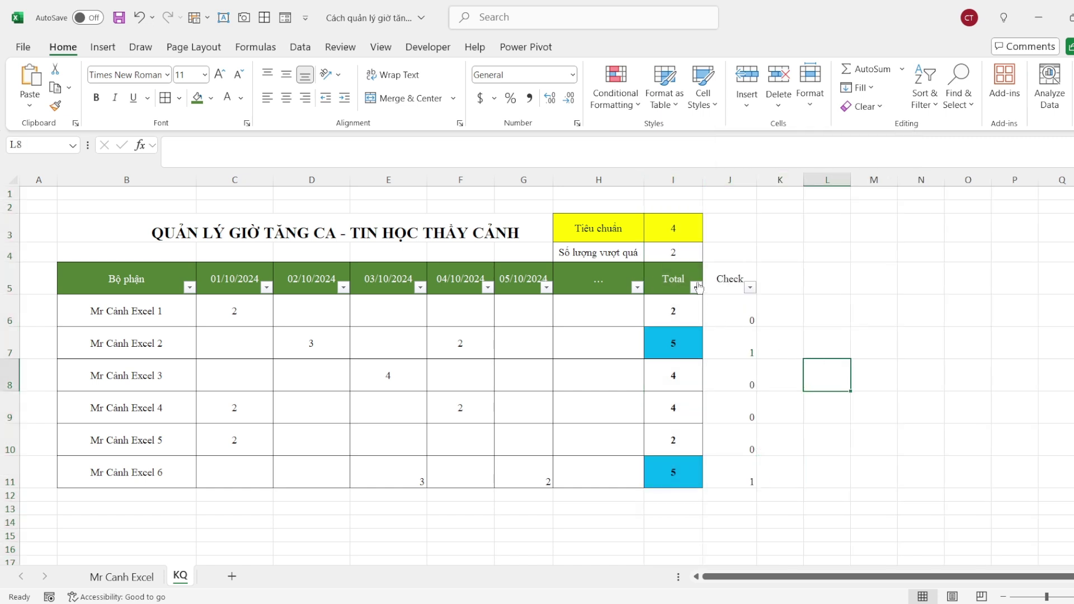
Compare the exceeded count in I4 with the individual totals in the Total column, down to I11
click(735, 308)
click(675, 251)
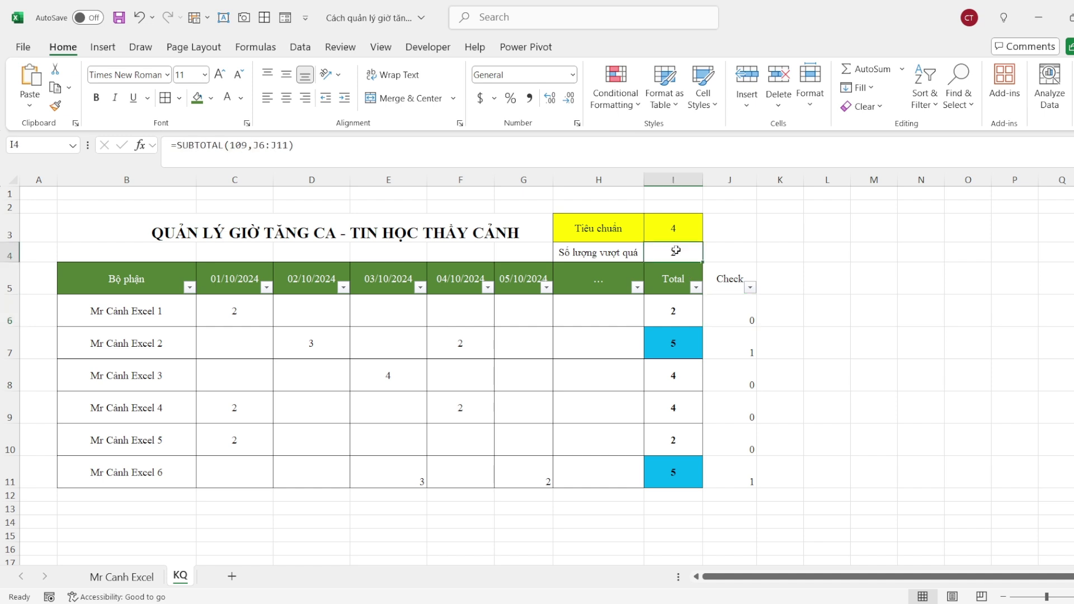
click(679, 343)
click(679, 385)
click(683, 432)
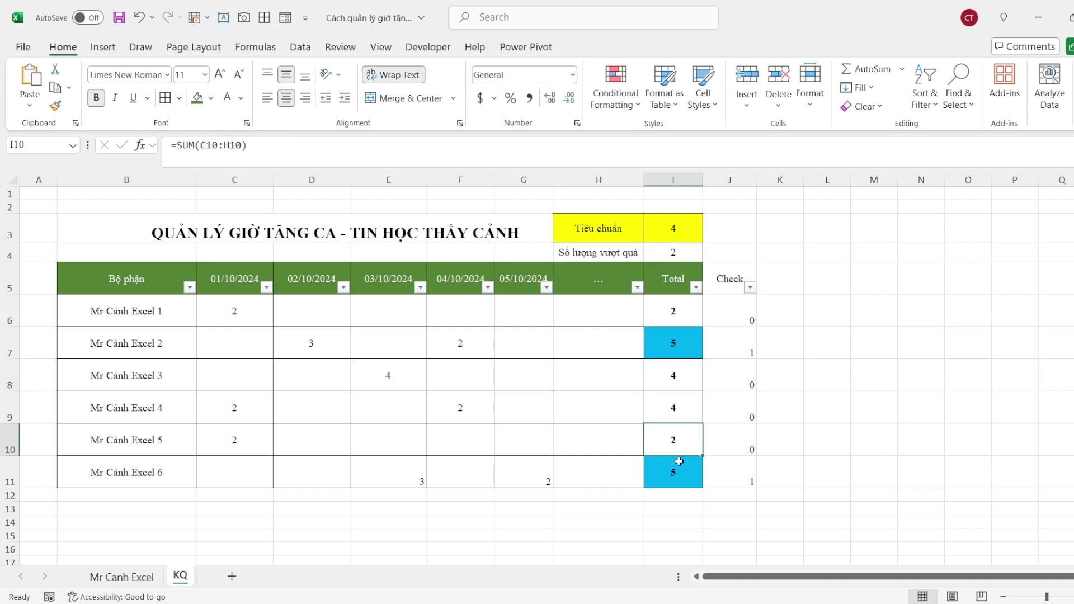
click(679, 463)
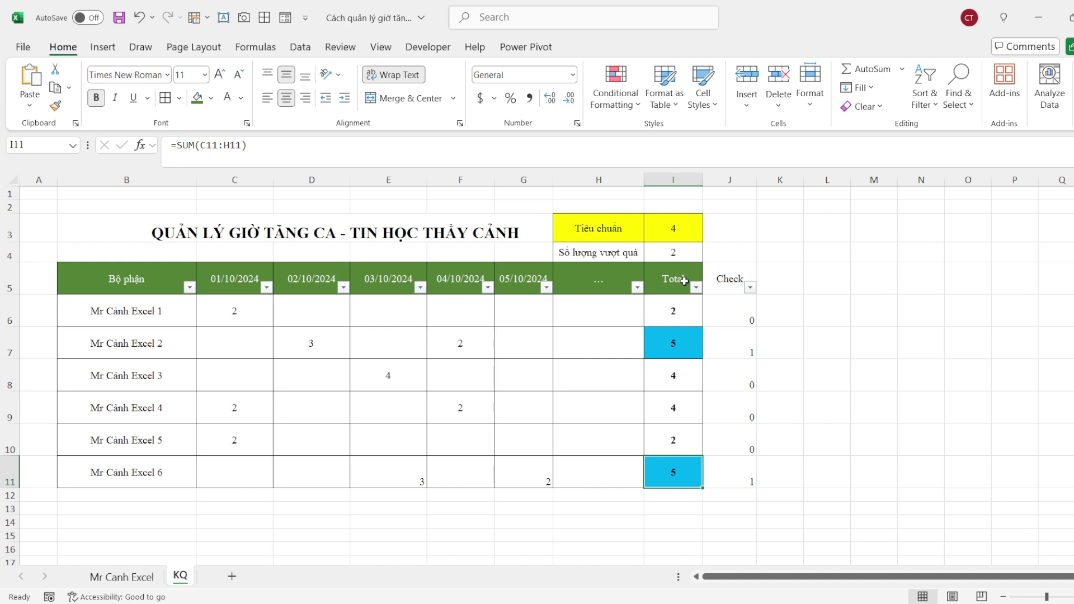
Set the Tiêu chuẩn value in I3 to 3
click(679, 227)
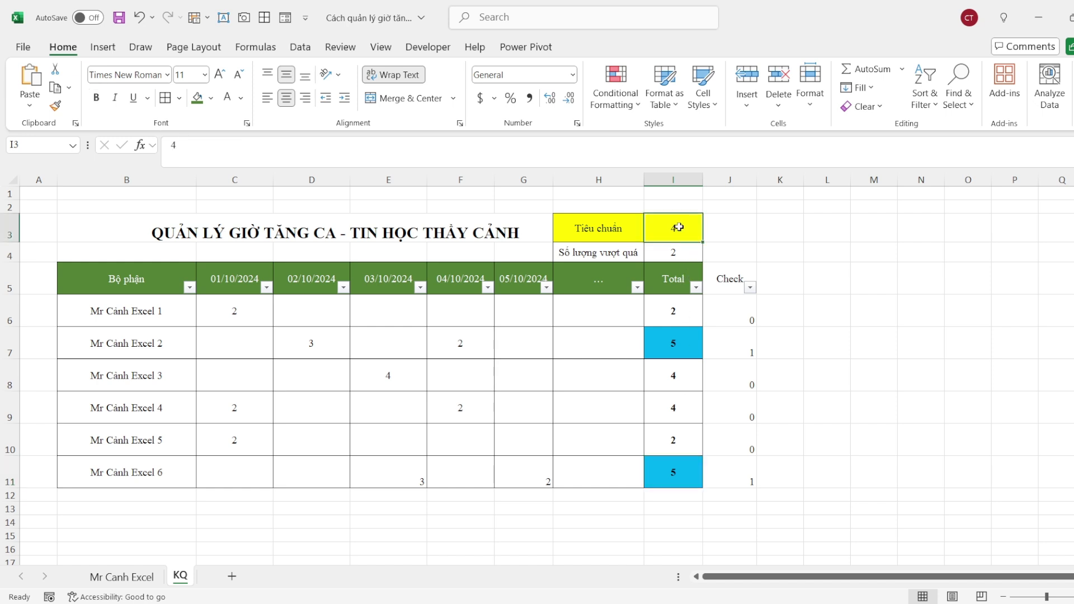
text(3)
key(Return)
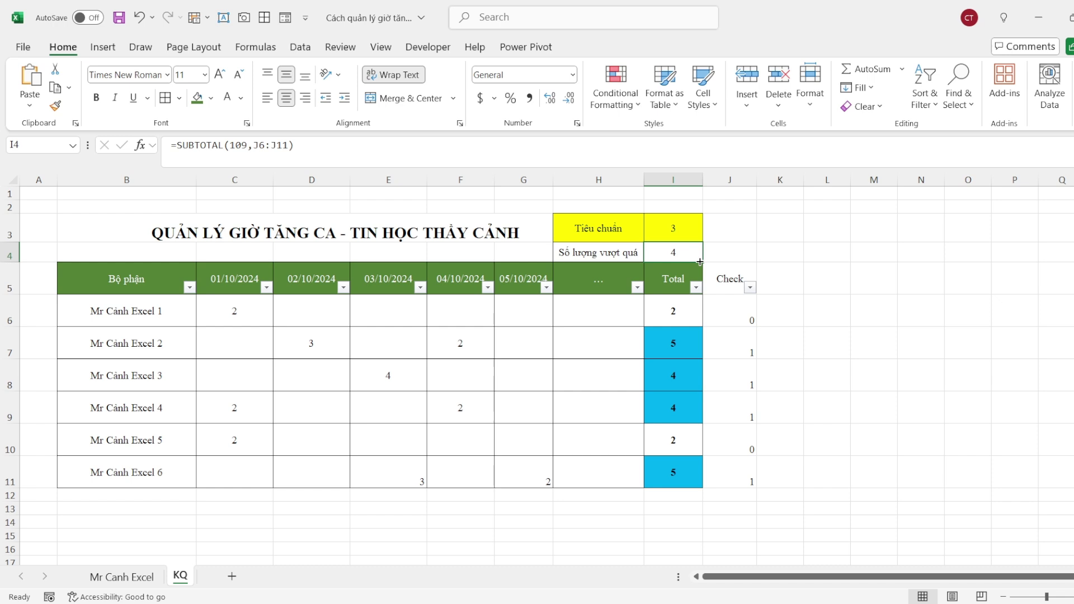
click(784, 252)
Check the totals in I6:I11 against the Tiêu chuẩn limit and the Số lượng vượt quá count in I4
click(682, 229)
drag(673, 314, 674, 479)
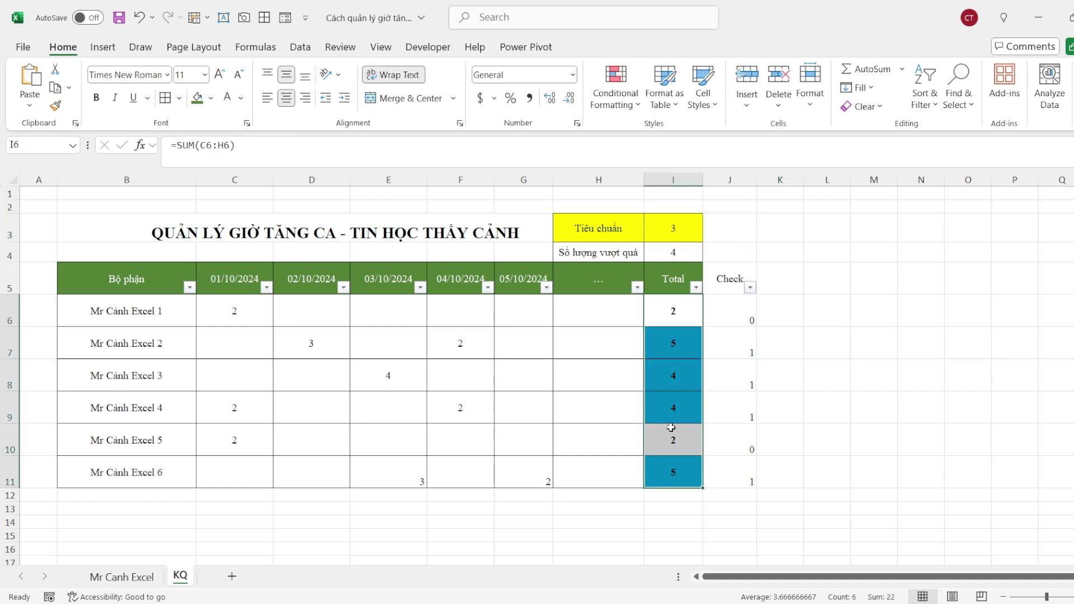
click(673, 374)
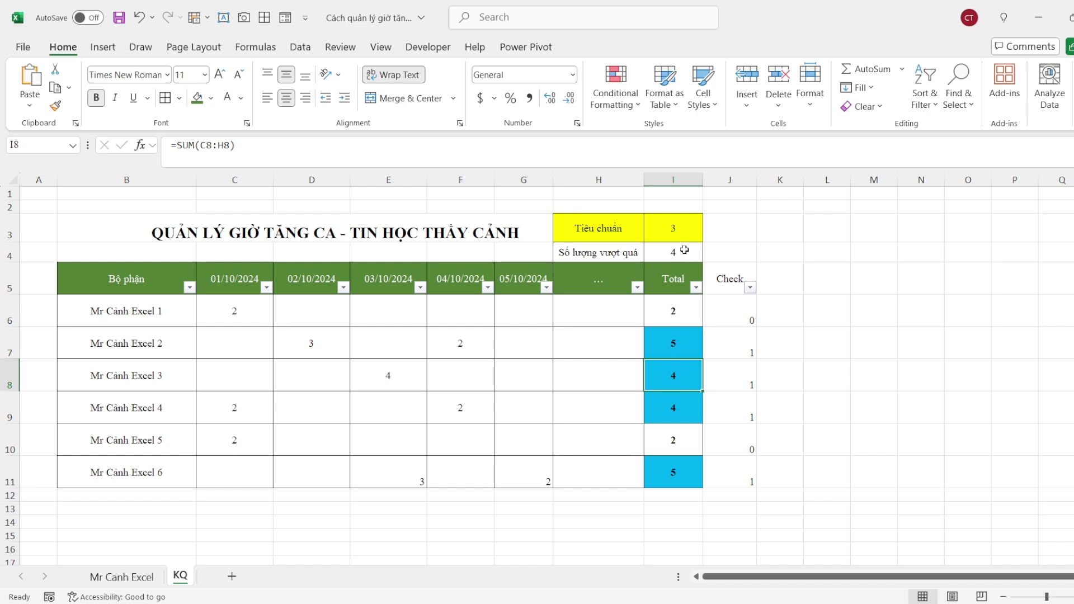
click(589, 253)
click(679, 253)
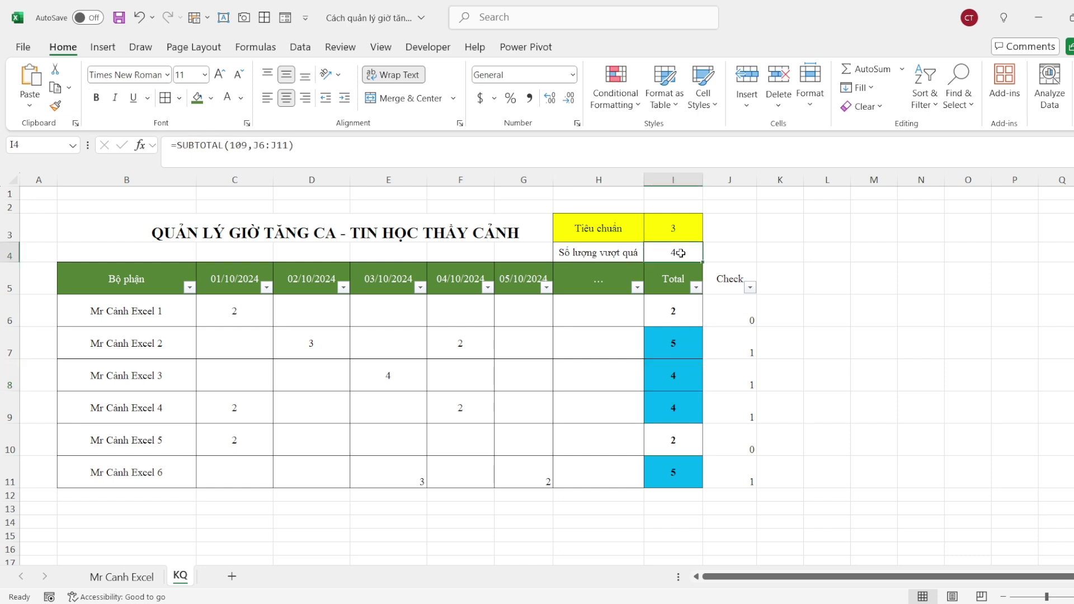
click(866, 341)
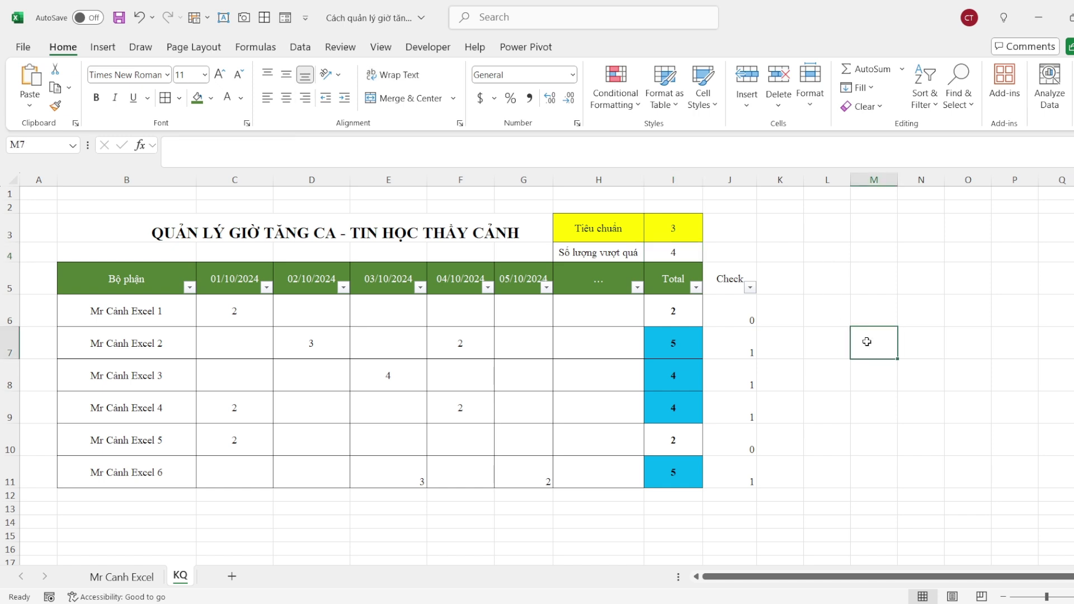
Filter the Total column by the blue cell color
click(697, 287)
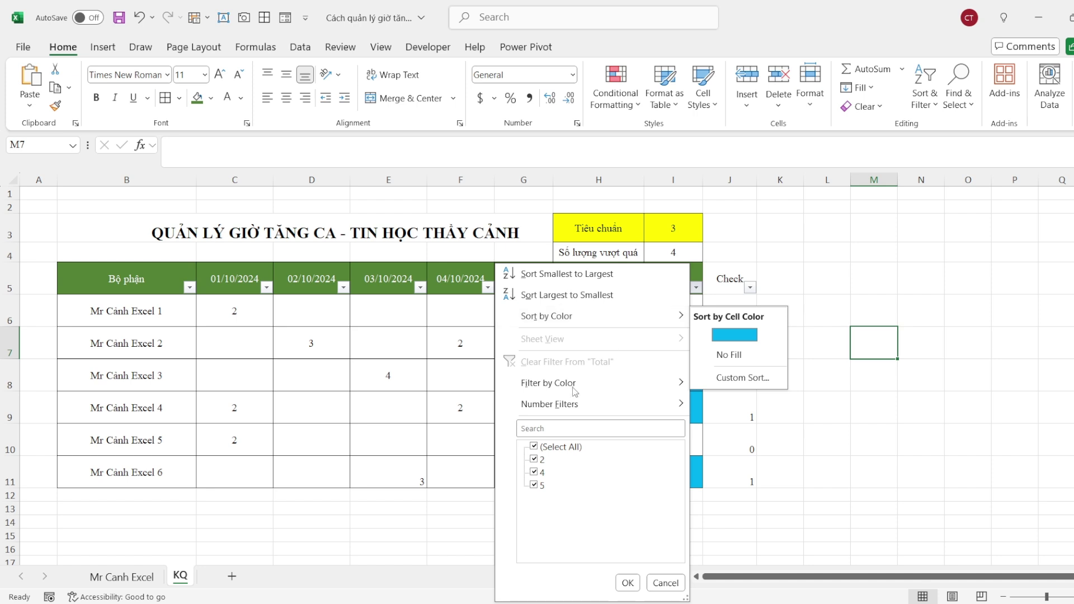
mouse_move(576, 389)
click(733, 401)
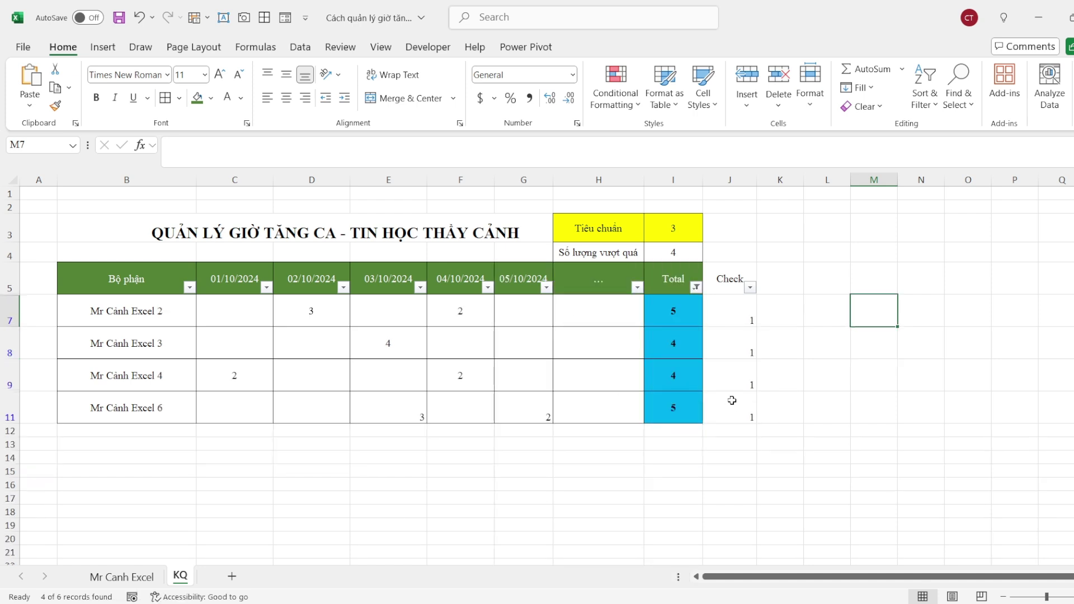
key(Down)
key(Down)
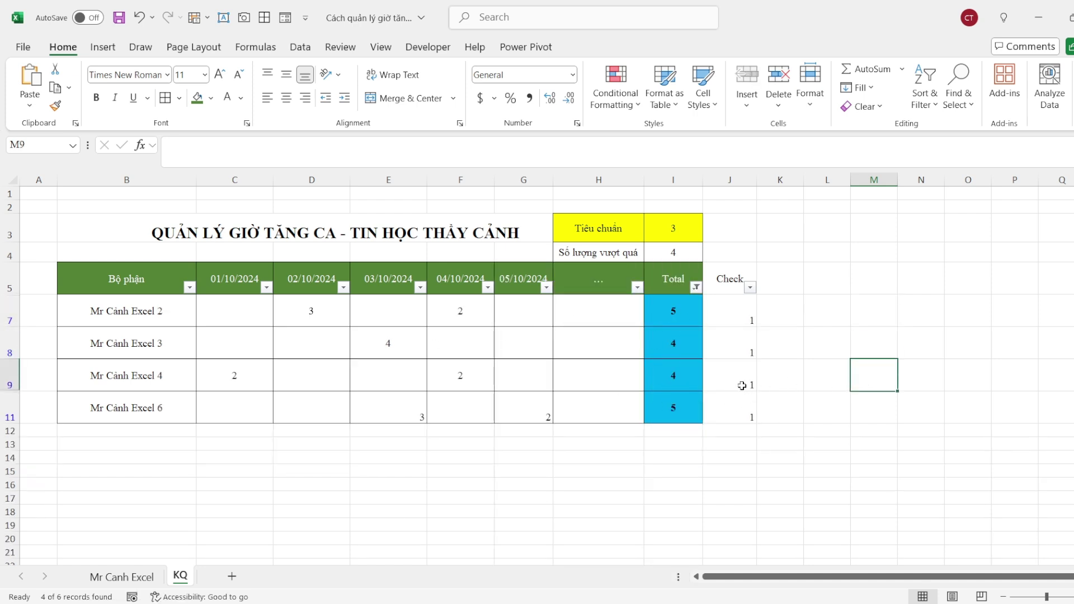
Remove the color filter from the Total column by selecting all of its values again
click(697, 287)
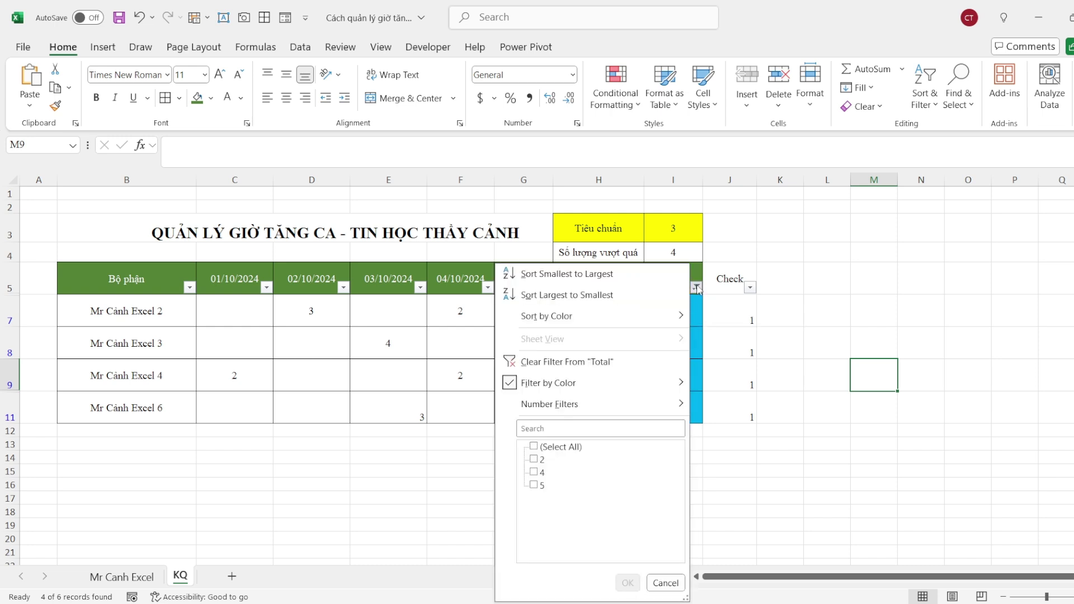
click(533, 447)
click(628, 584)
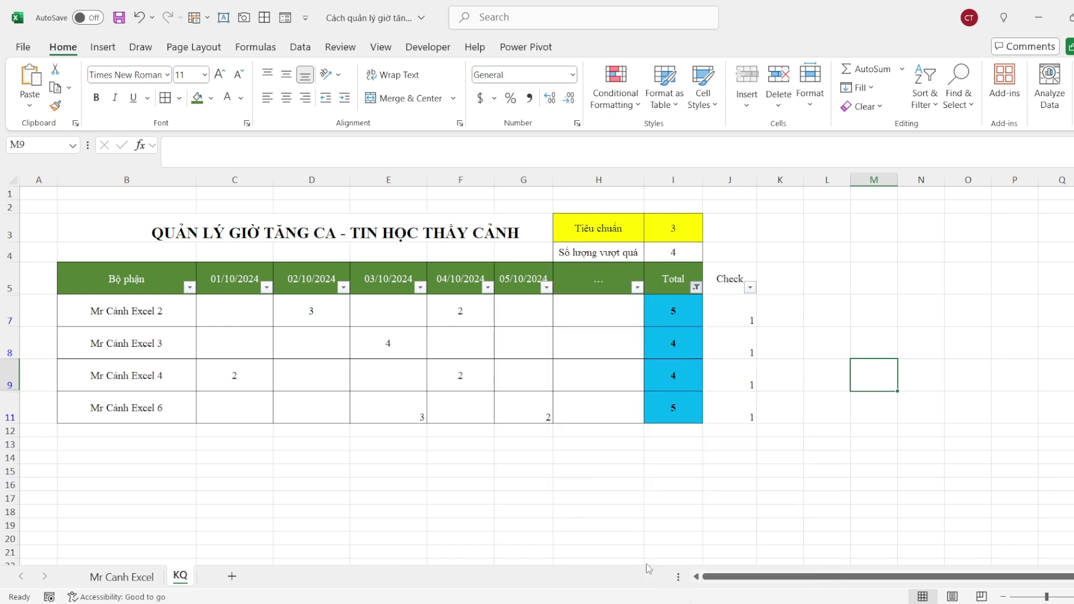
click(855, 288)
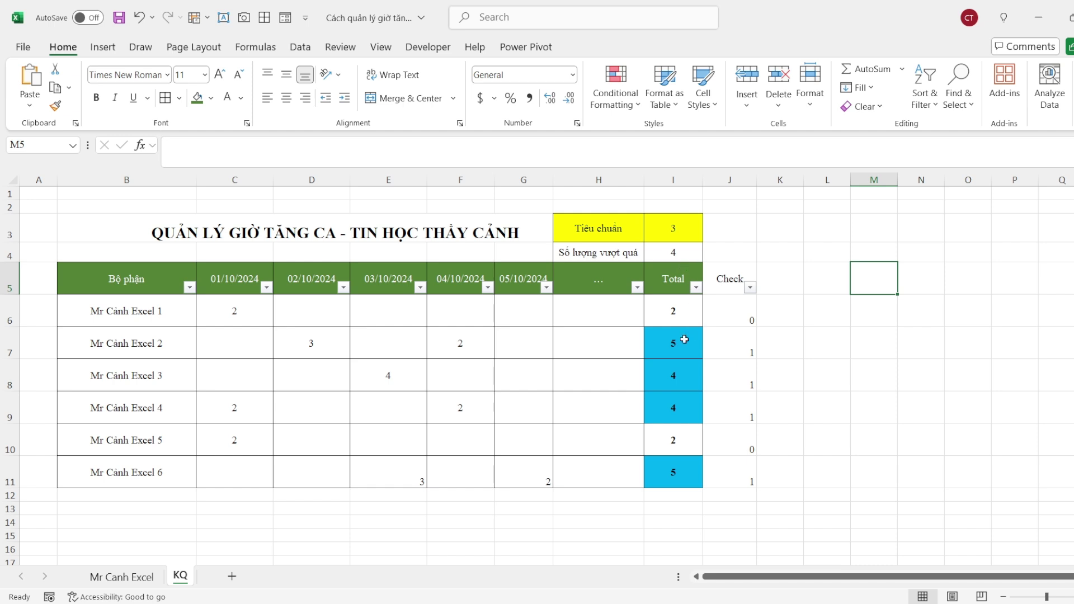
Delete the conditional formatting rule that highlights the Total column's values in blue
click(671, 371)
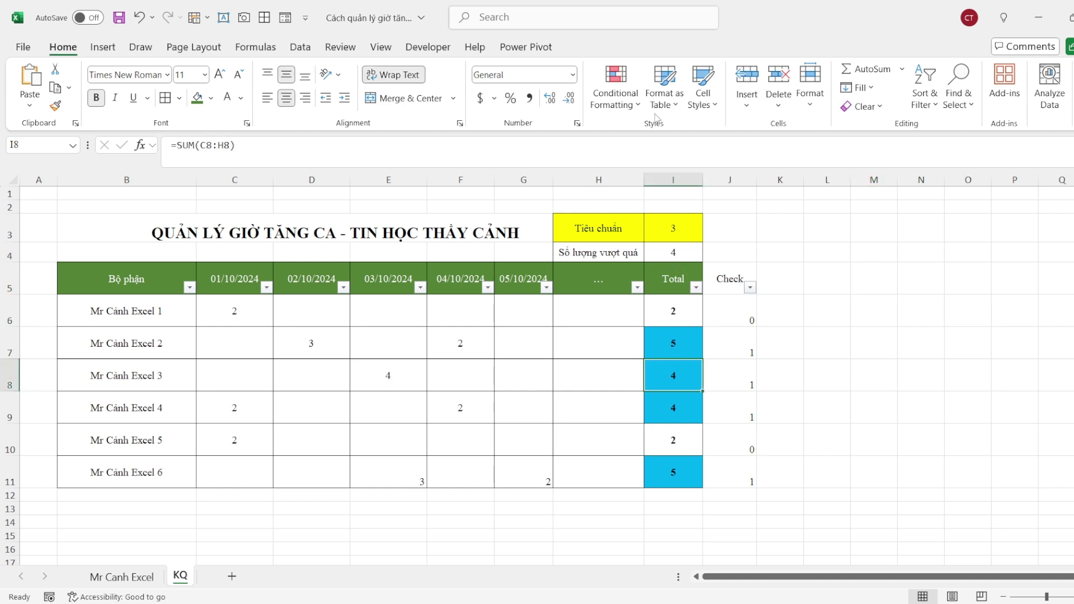
click(616, 98)
click(640, 322)
click(688, 426)
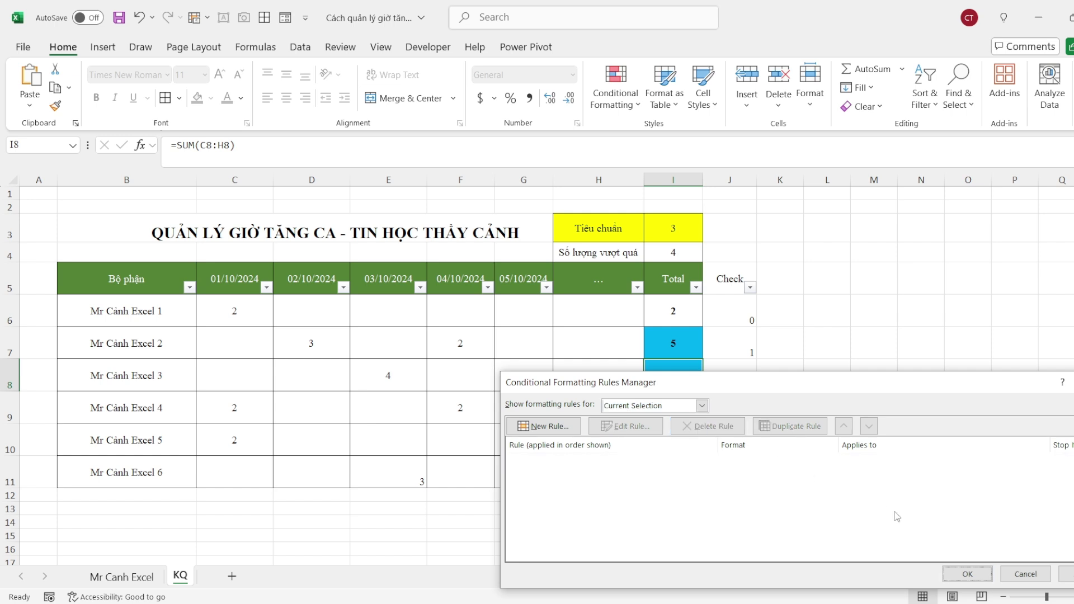
click(967, 574)
click(926, 311)
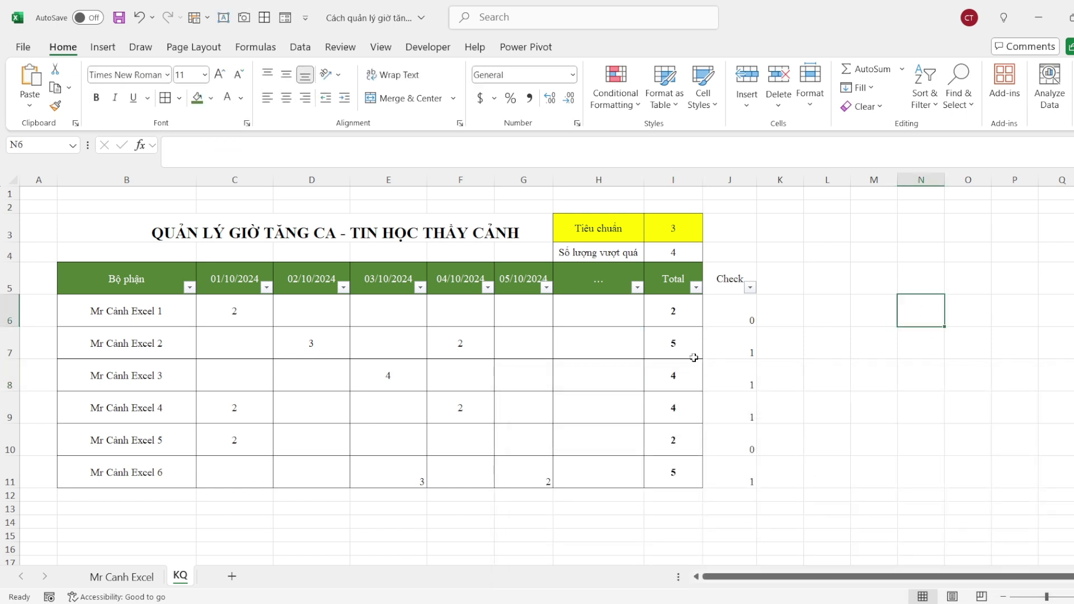
Create a conditional formatting rule on totals I6:I11 for cell values greater than the limit in =$I$3
drag(663, 308, 668, 469)
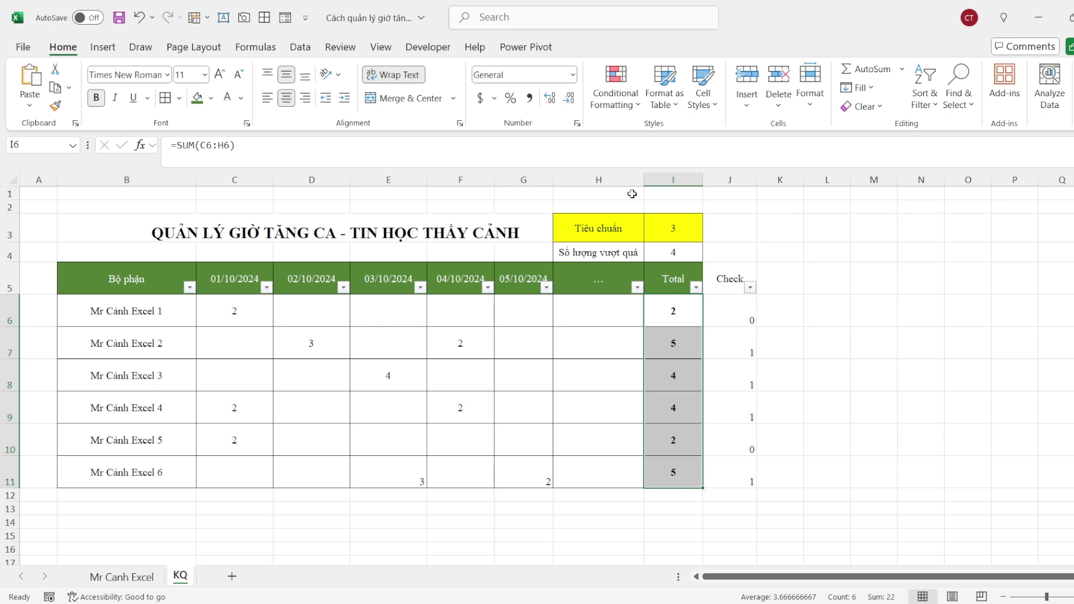
click(638, 107)
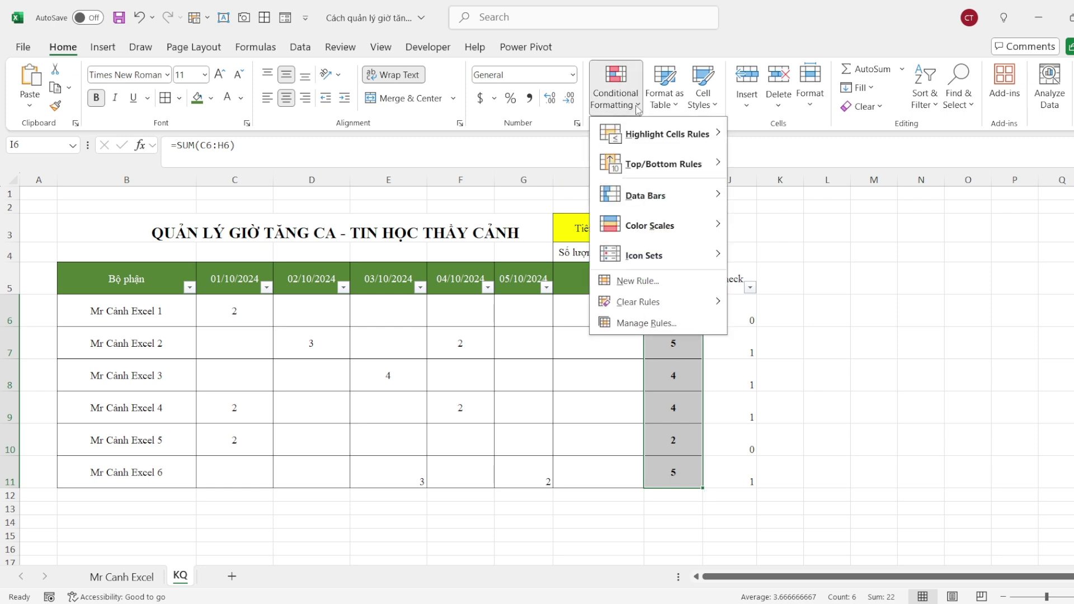
click(651, 282)
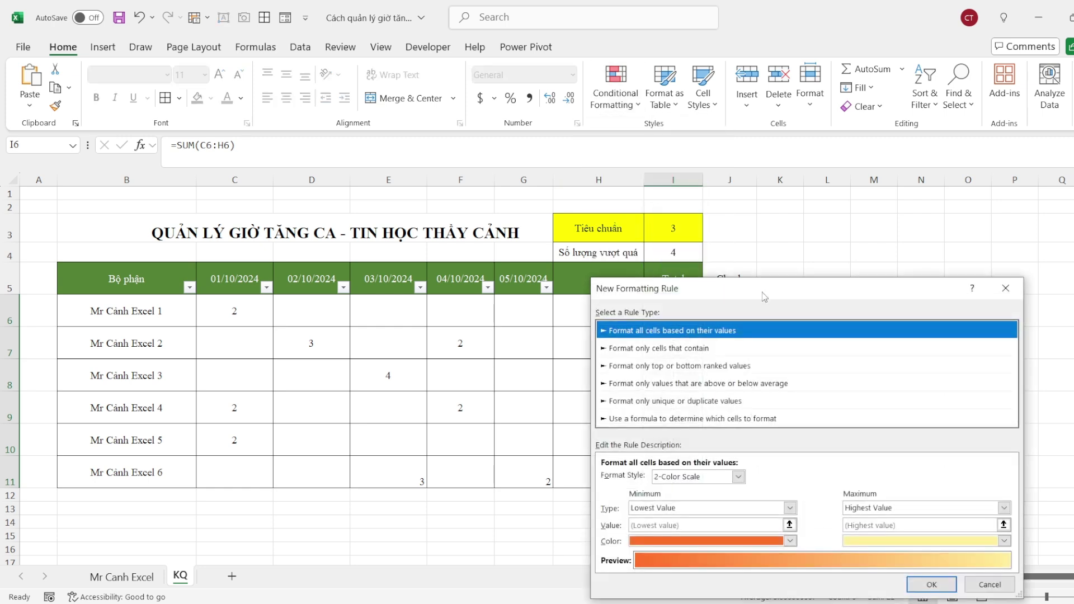
drag(758, 356, 910, 190)
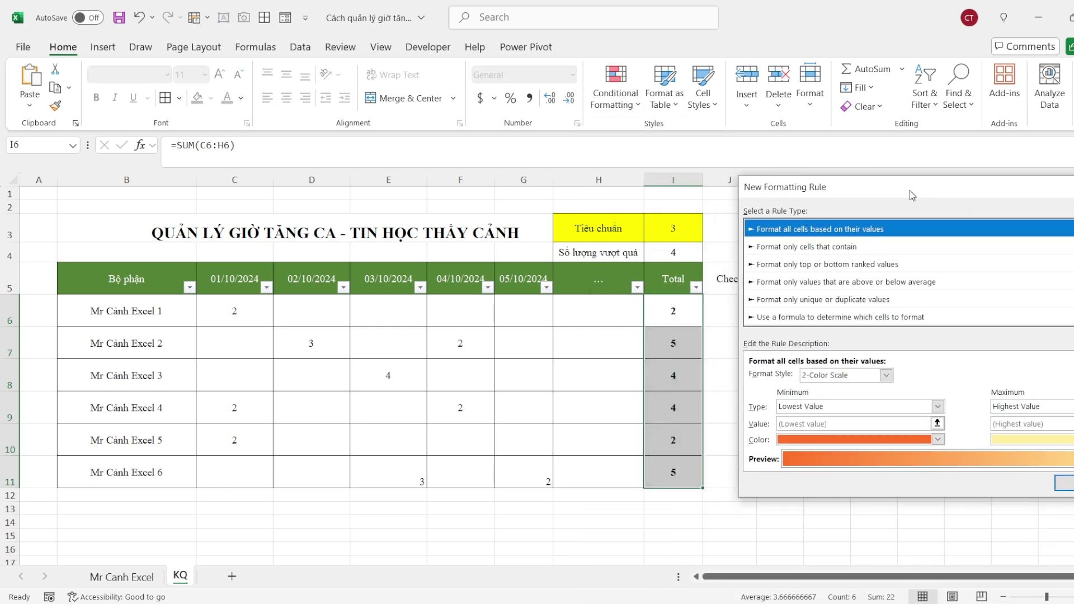
click(793, 250)
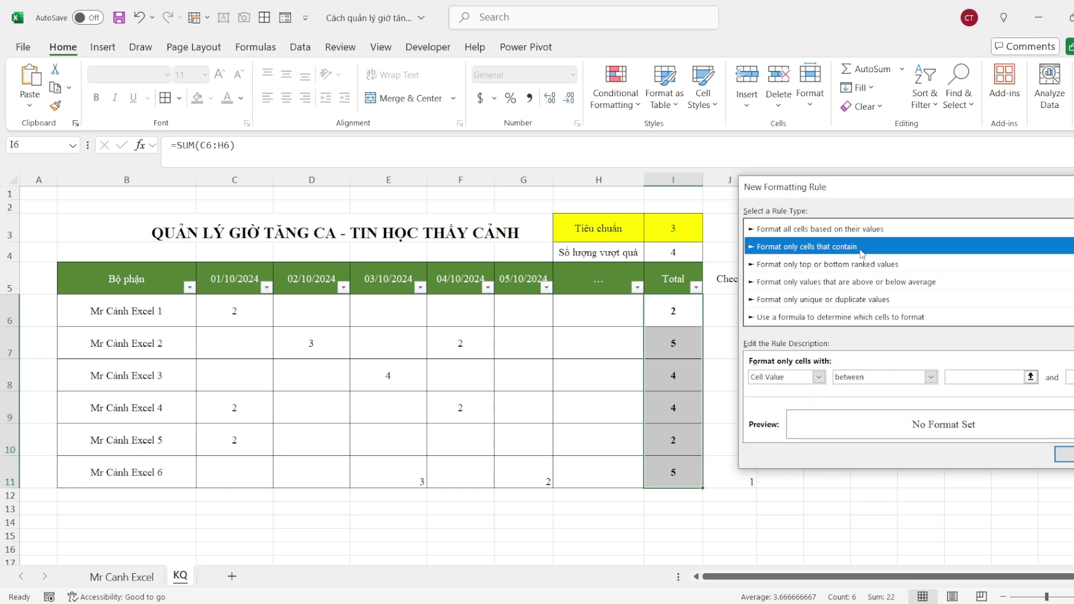
click(819, 378)
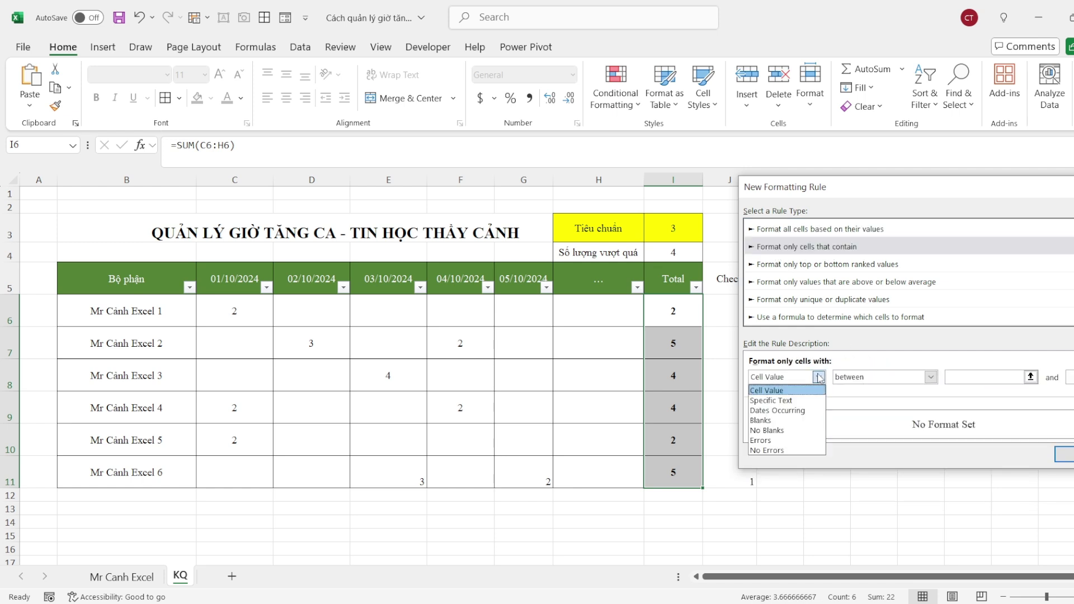
click(795, 392)
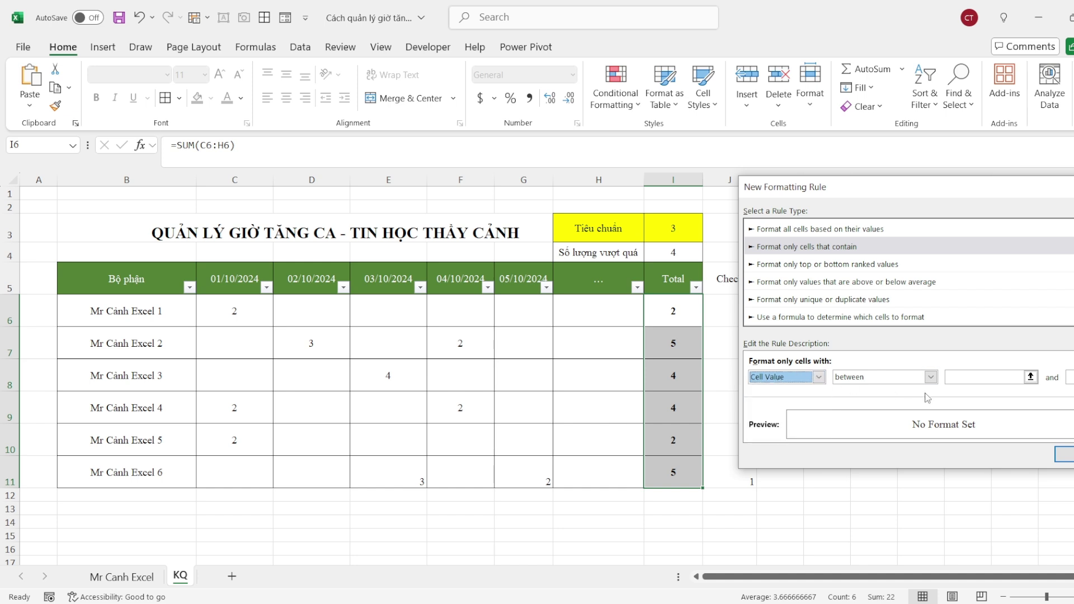
click(930, 377)
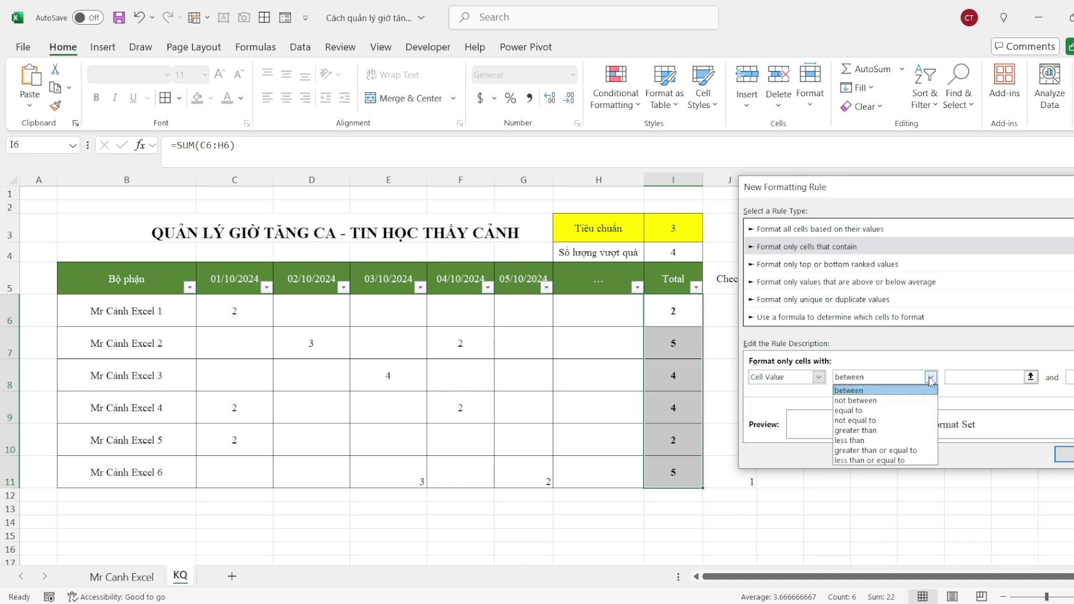
click(868, 431)
click(964, 381)
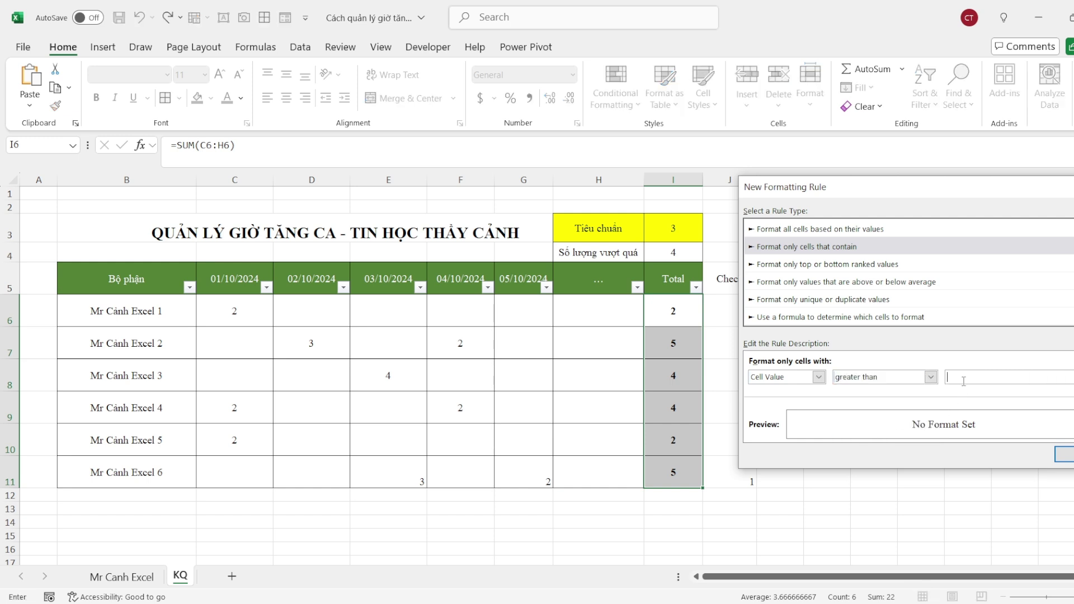
click(676, 228)
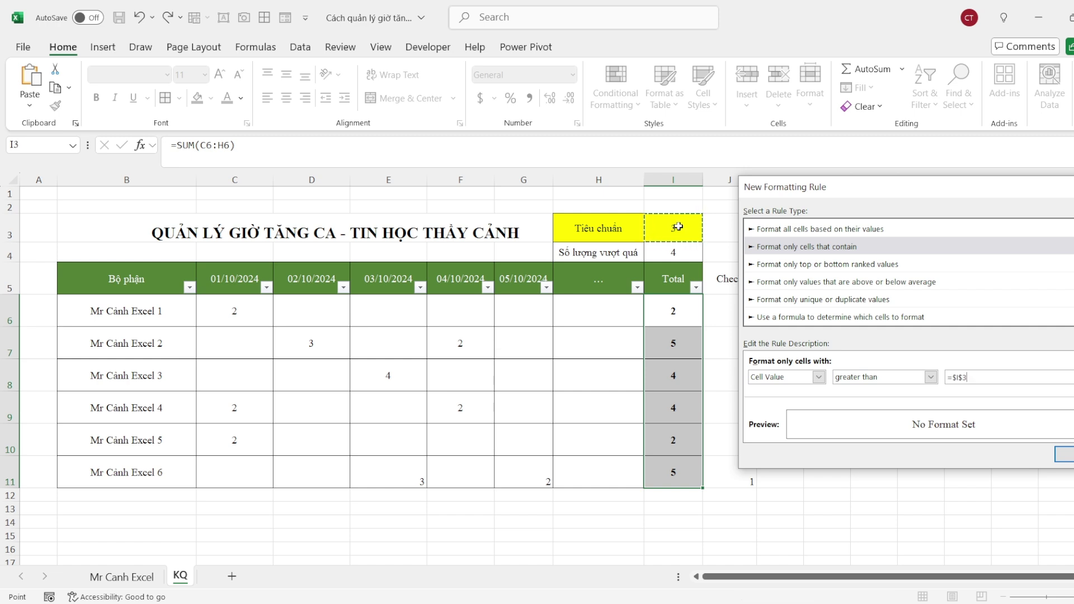
Give the new rule a light blue fill and apply it to the Total column
drag(1002, 192, 369, 208)
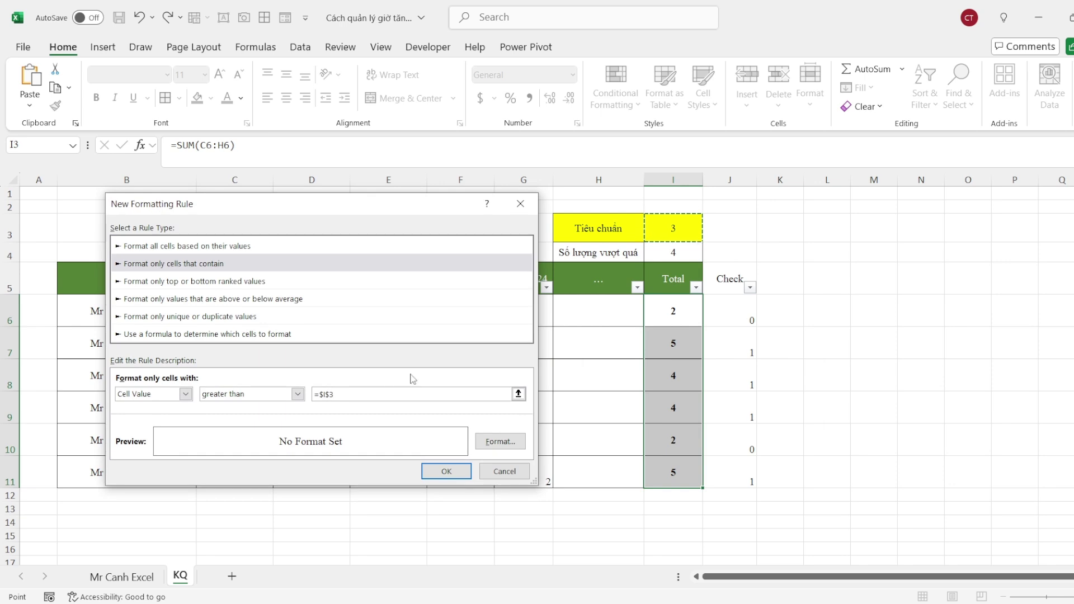
click(497, 442)
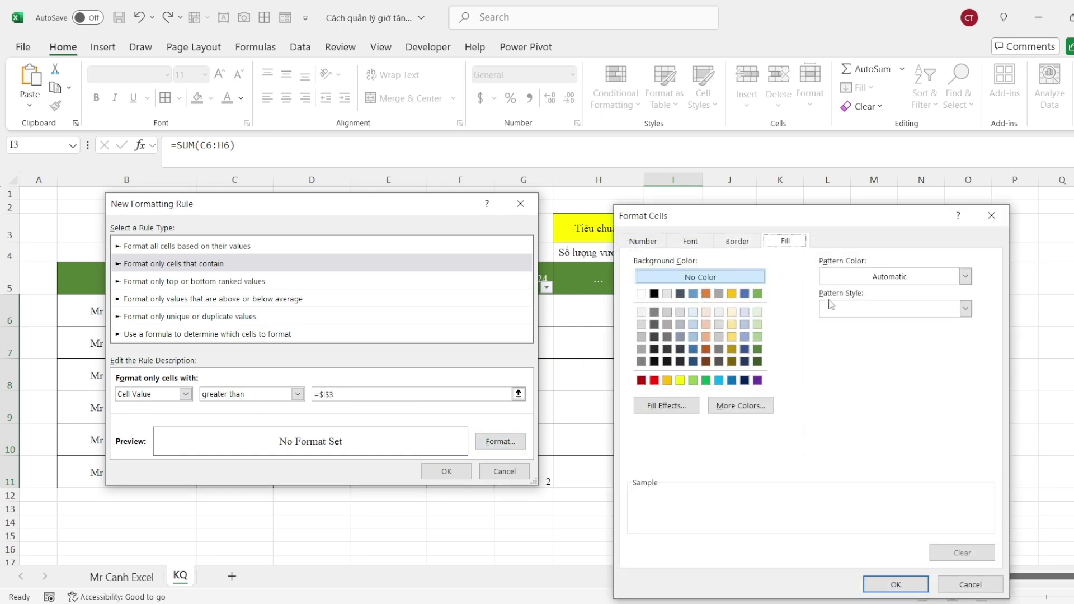
drag(800, 223, 916, 167)
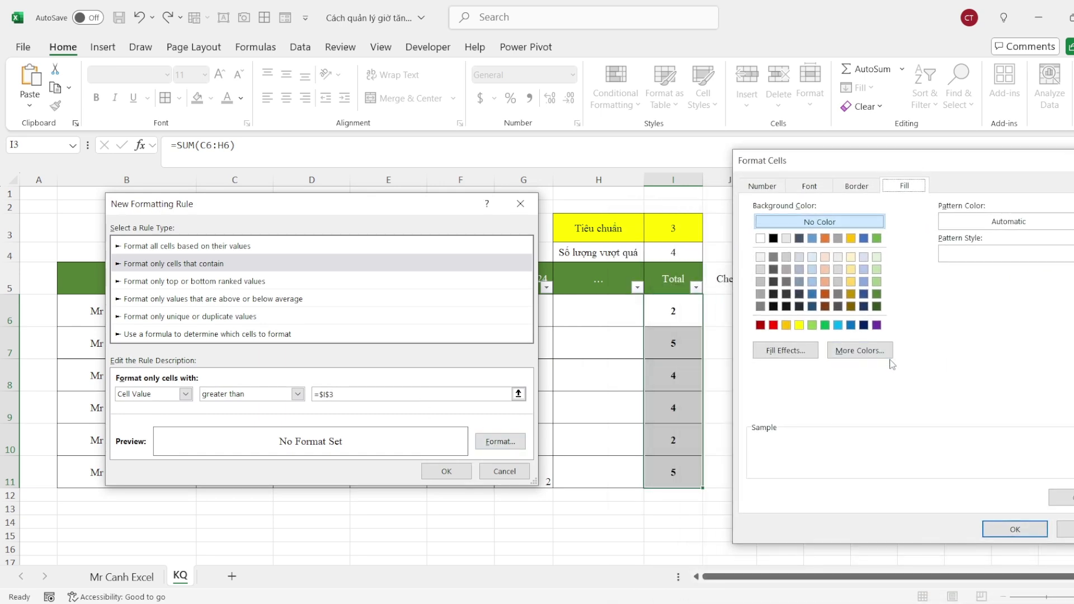
click(839, 325)
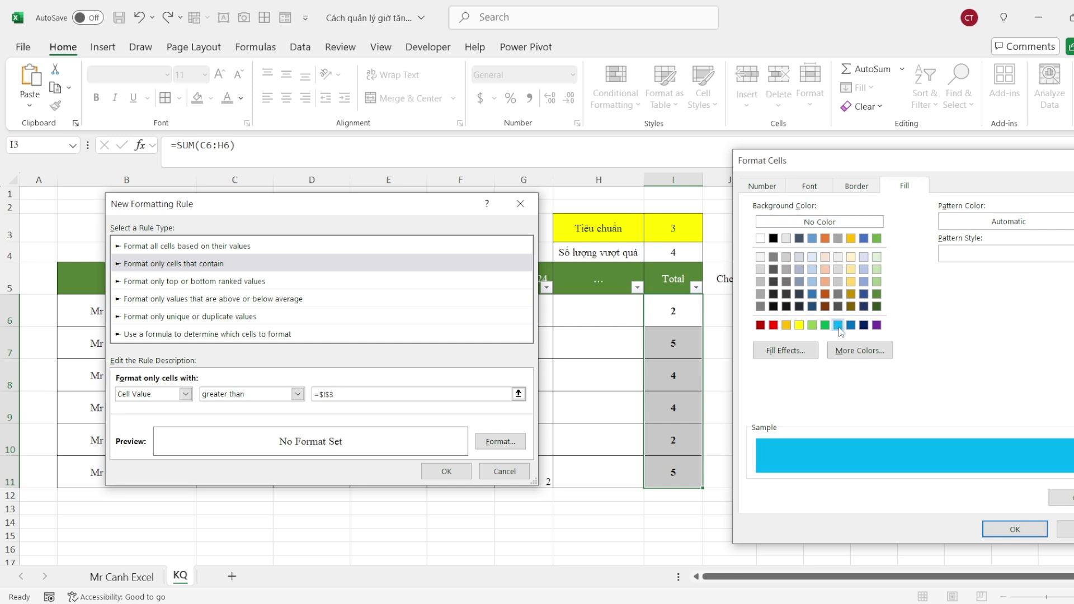
click(1015, 529)
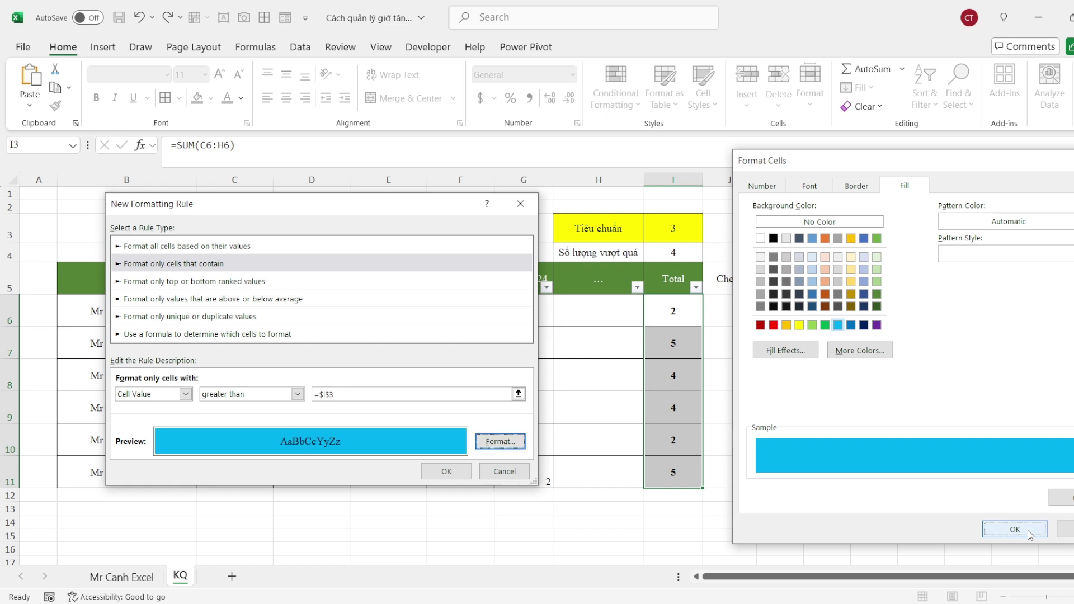
click(446, 472)
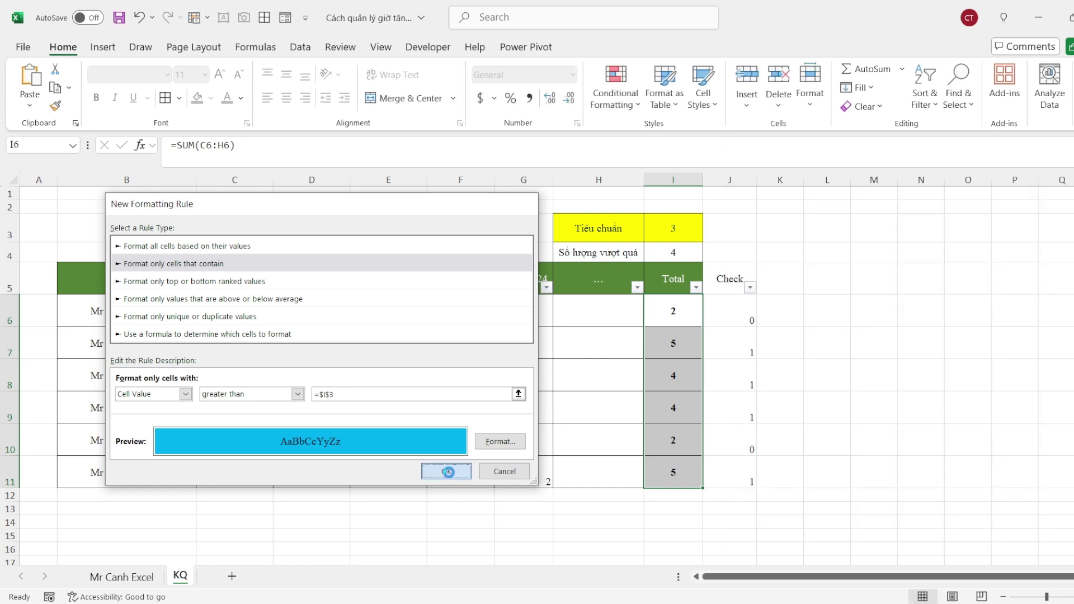
click(865, 364)
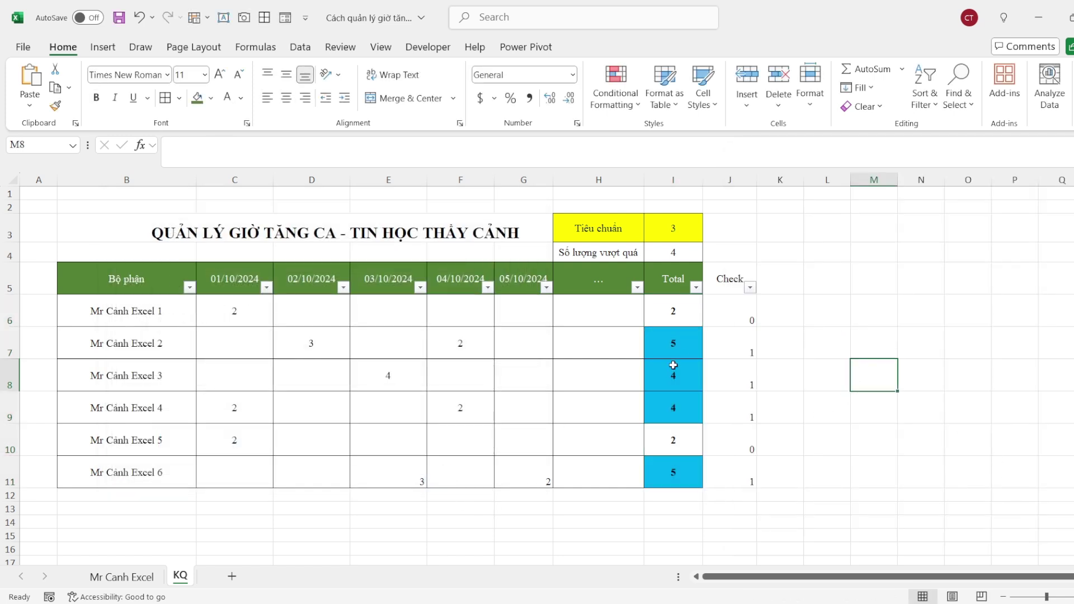
Set the Tiêu chuẩn limit in I3 to 4
click(674, 234)
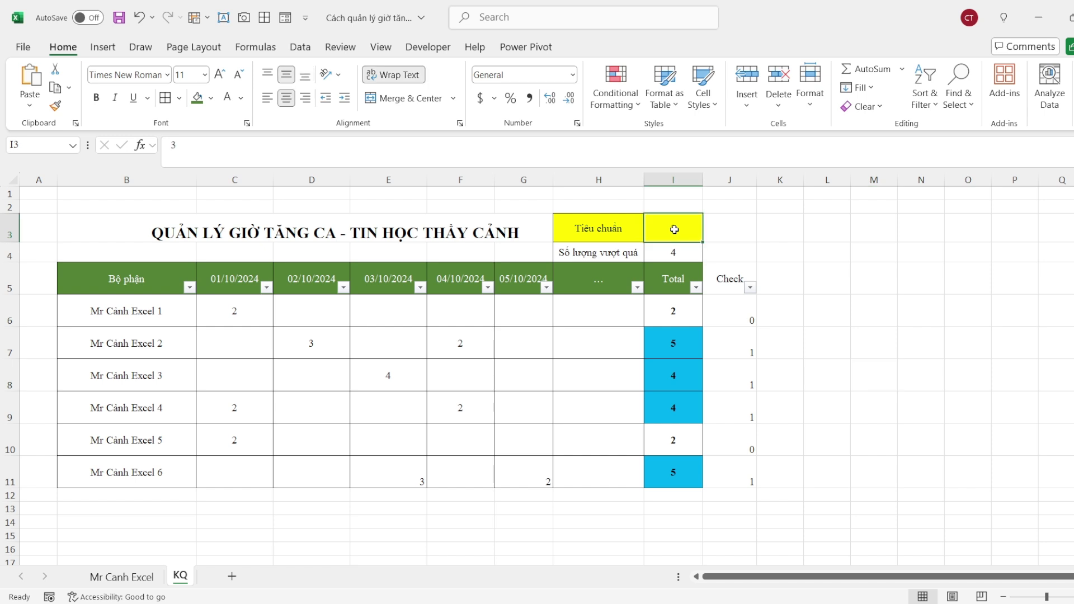
click(675, 335)
click(677, 376)
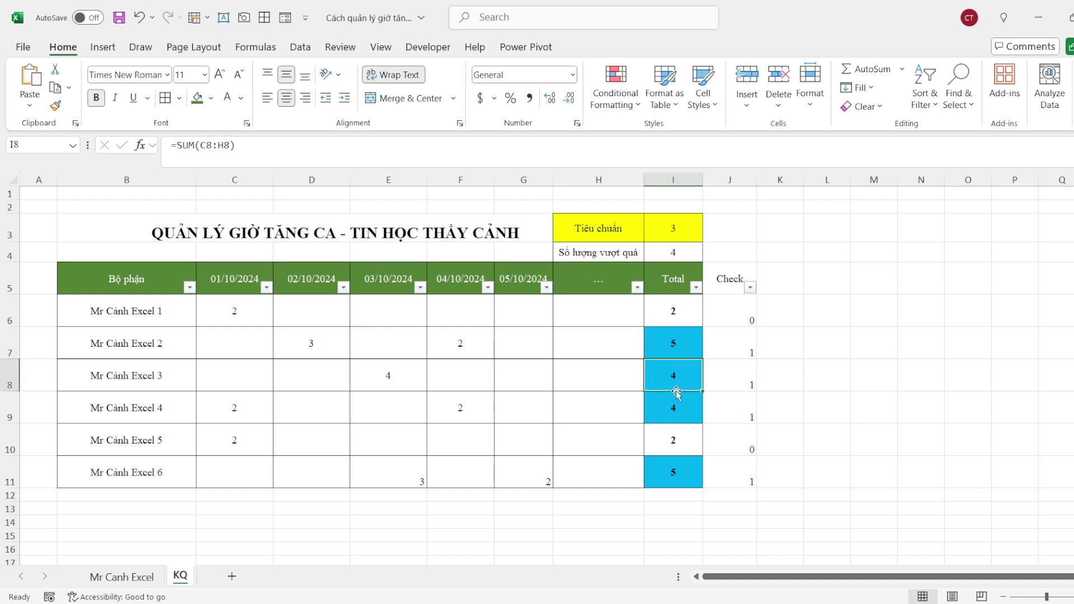
click(667, 235)
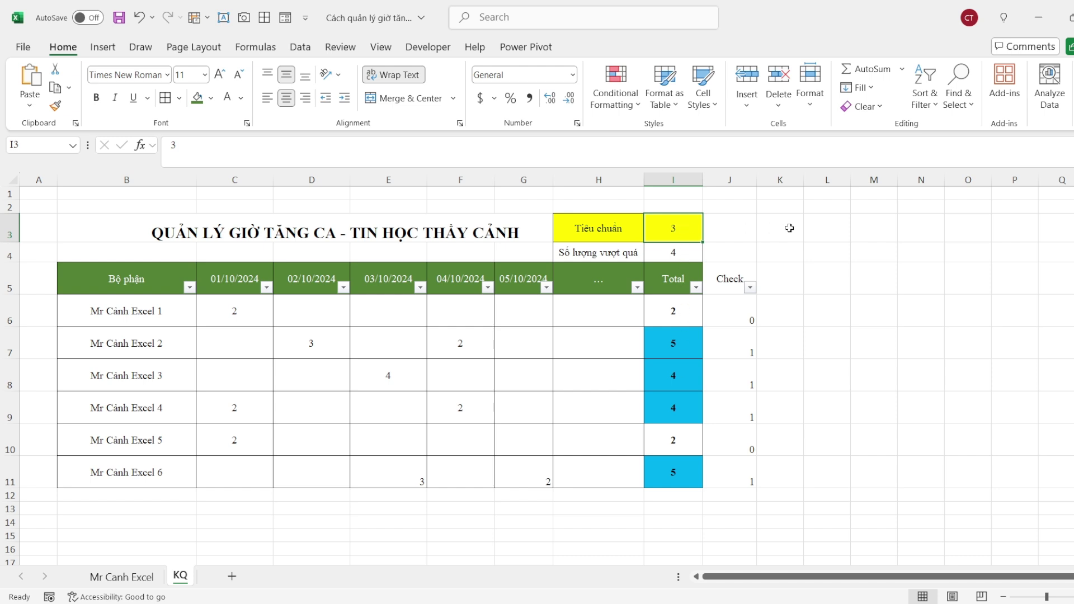
key(BackSpace)
text(4)
key(Return)
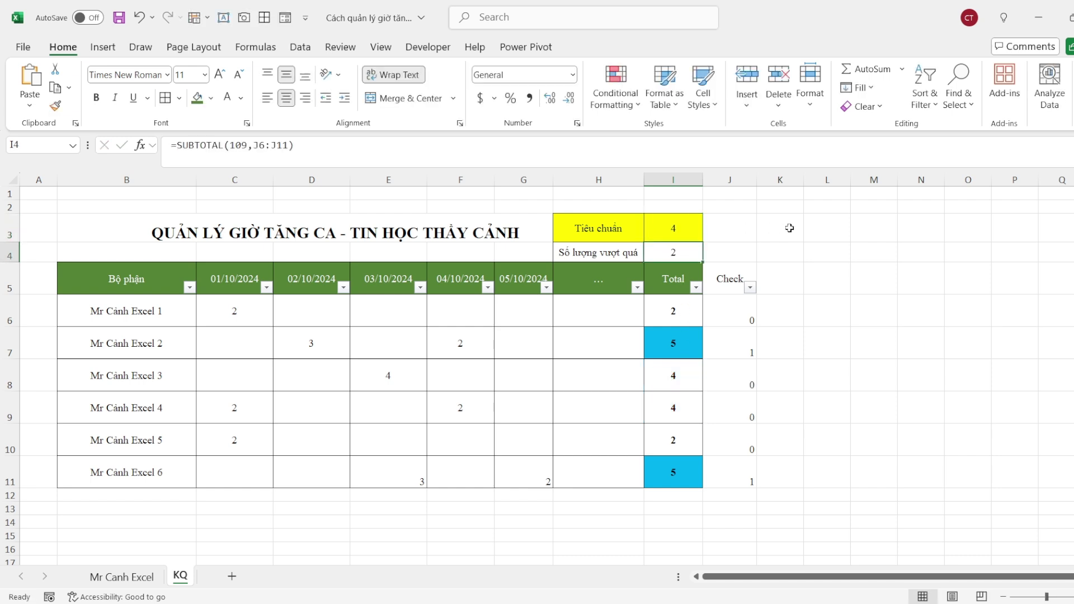
Enter 4 overtime hours in E10 under 03/10/2024 and inspect that row's total in I10
click(401, 451)
text(4)
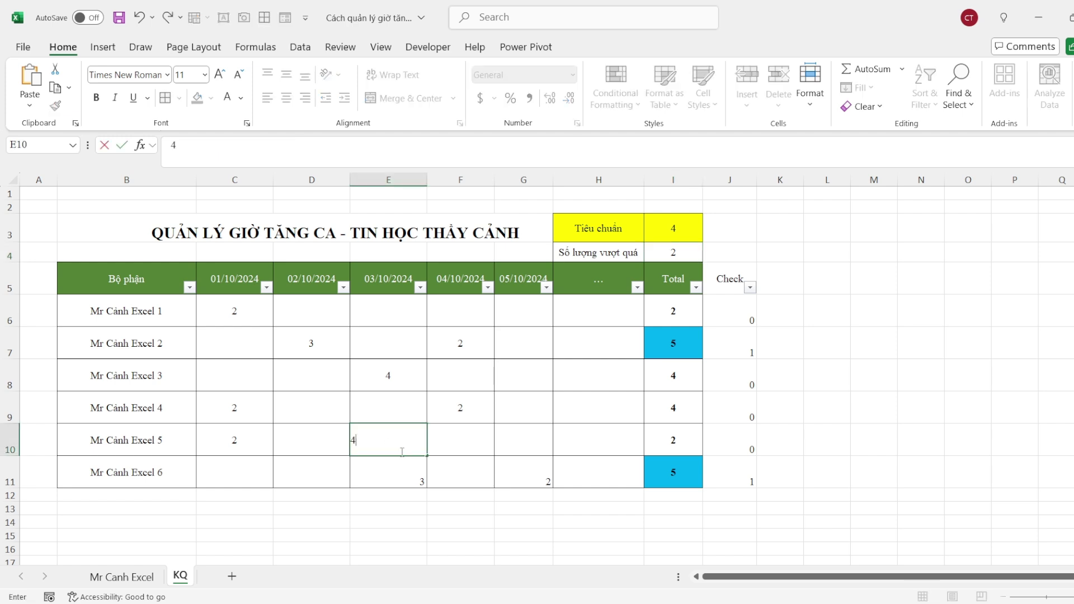
key(Return)
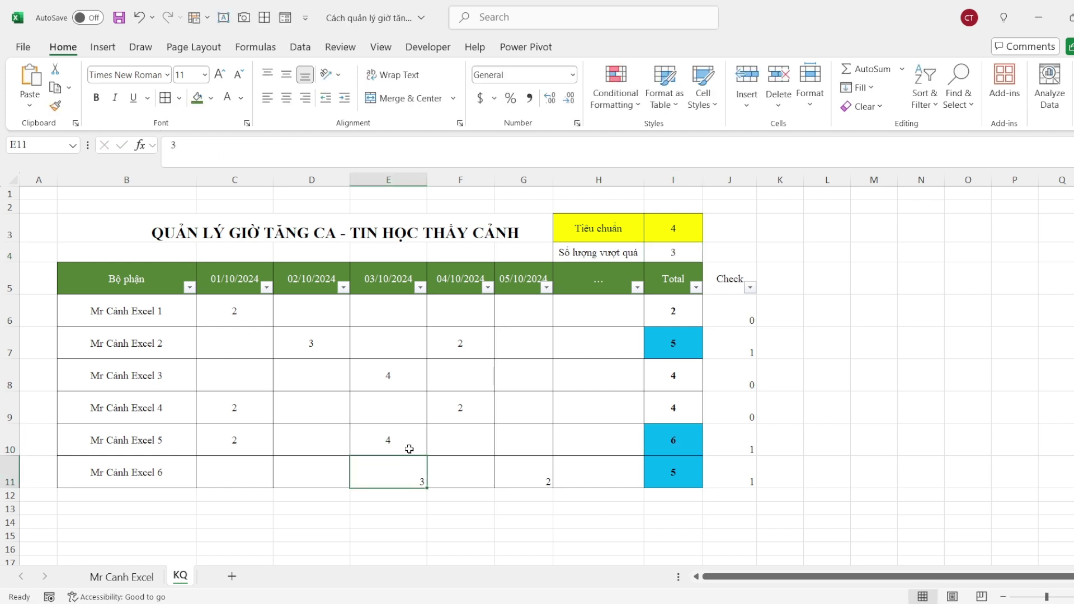
click(448, 438)
click(678, 435)
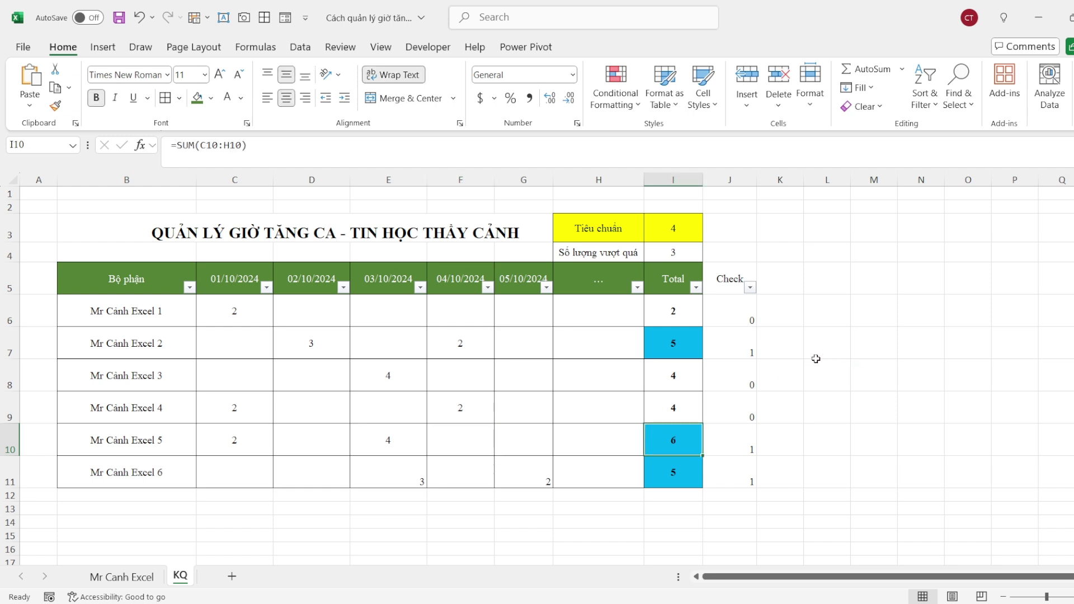
Hide the Check helper column J
click(730, 179)
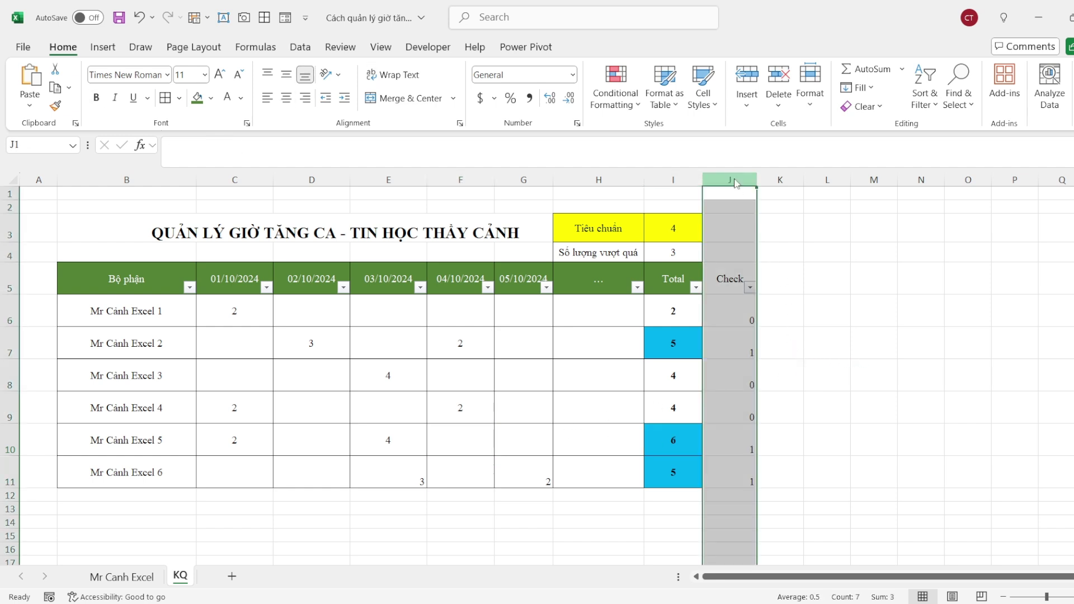
right_click(733, 179)
click(773, 435)
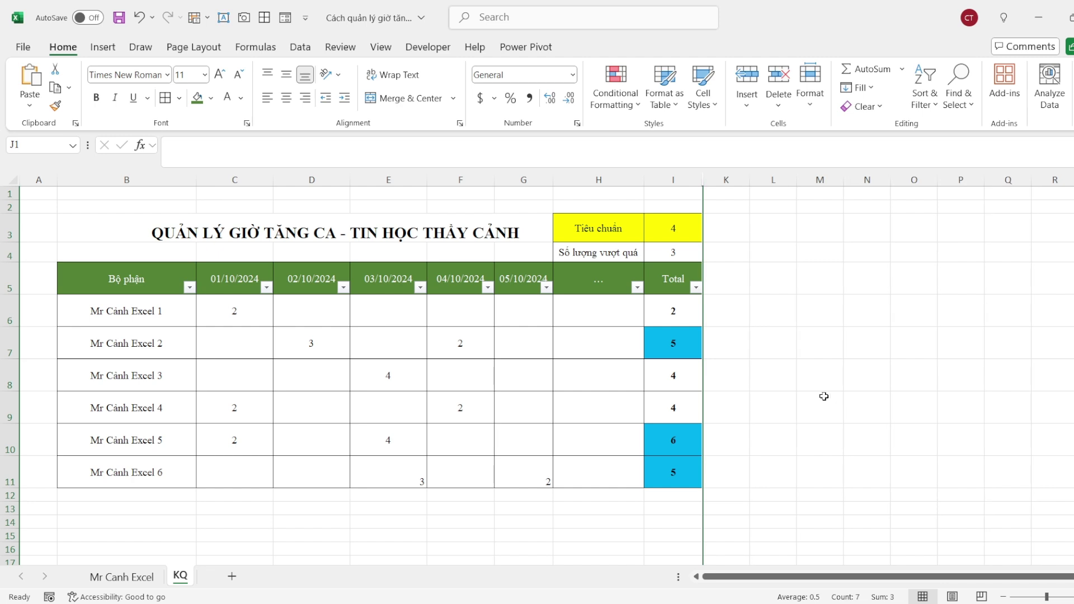
click(820, 367)
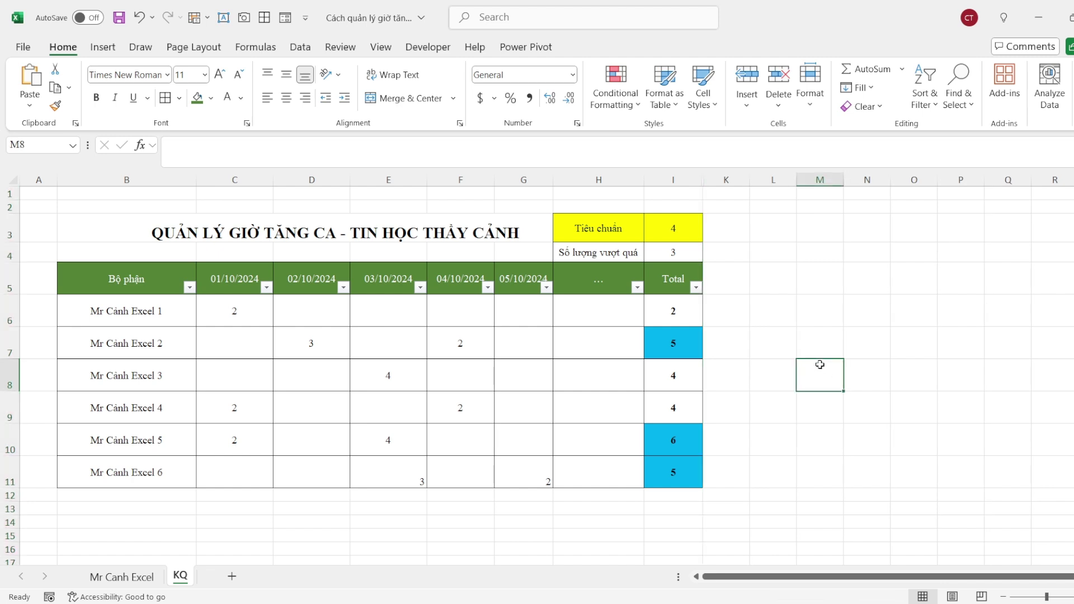
click(801, 332)
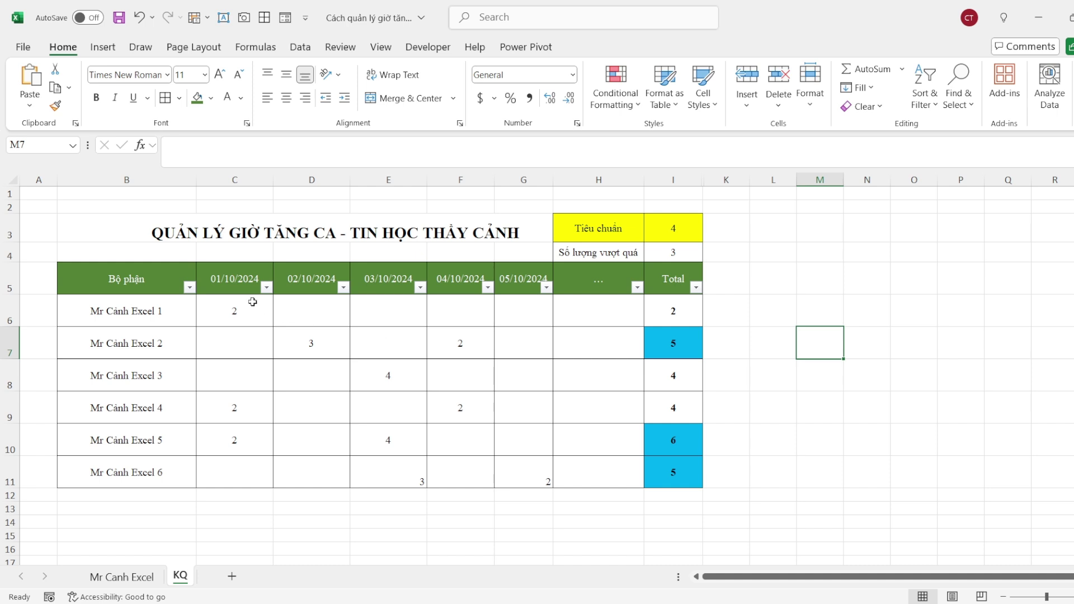
Compare the Tiêu chuẩn limit and the Số lượng vượt quá count with the blue-highlighted totals in I7, I10 and I11
click(437, 364)
click(763, 376)
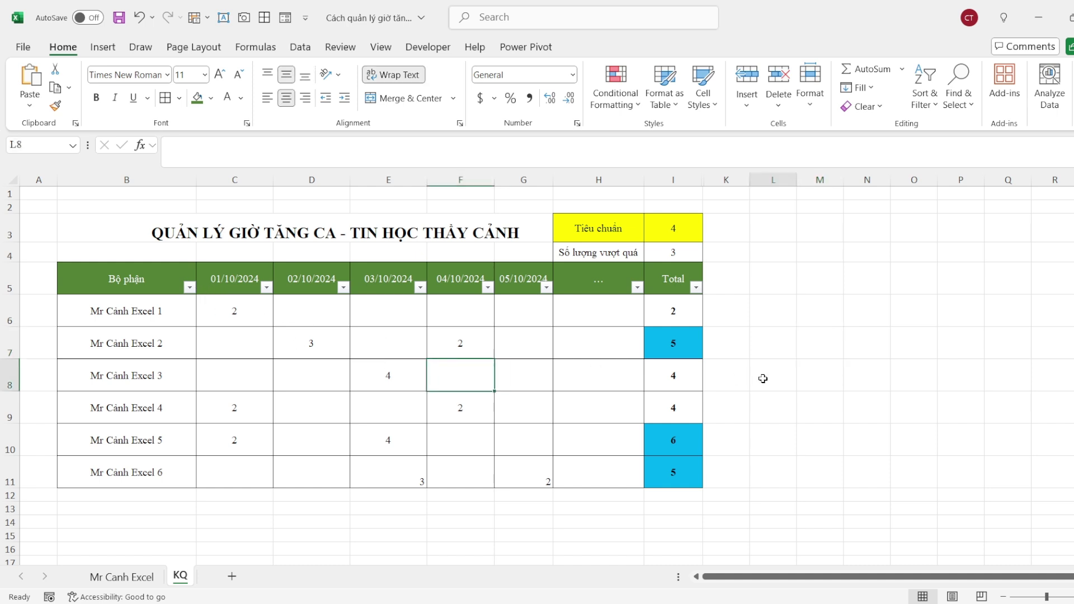
click(672, 229)
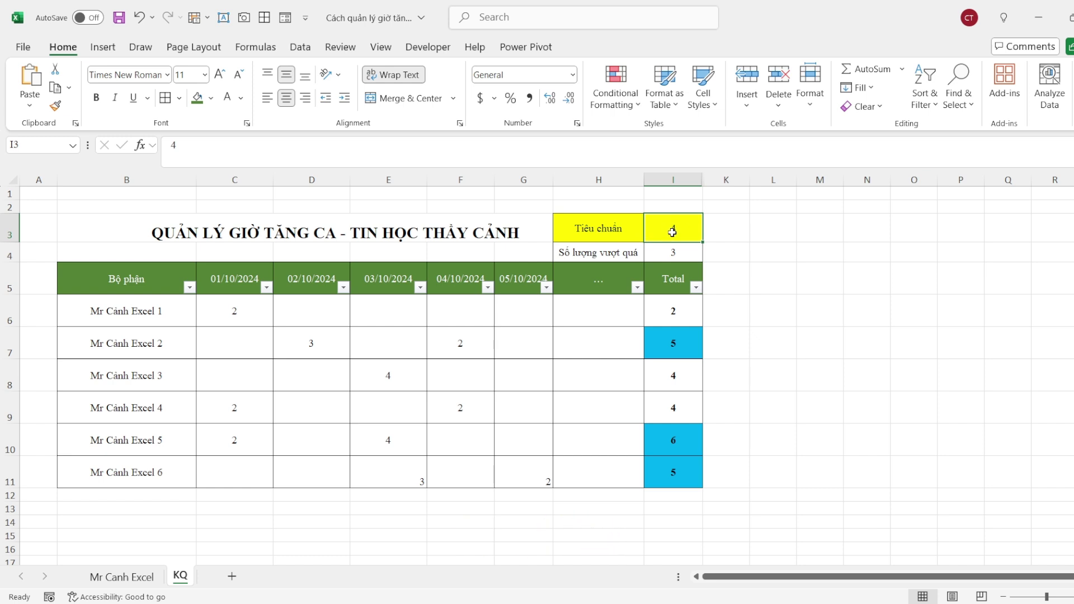
click(588, 257)
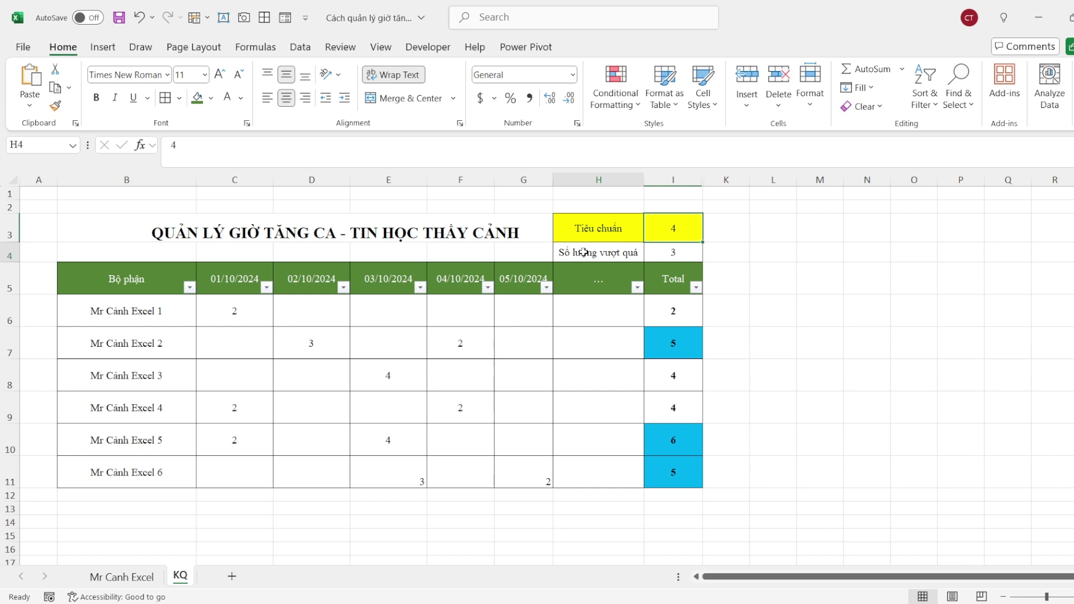
click(674, 255)
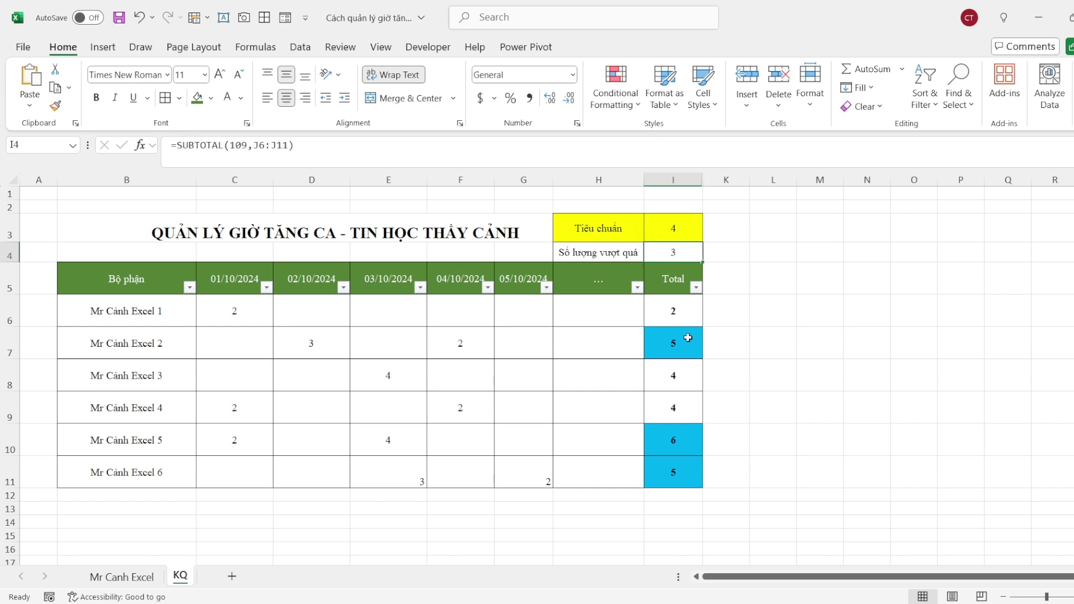
click(676, 350)
click(677, 432)
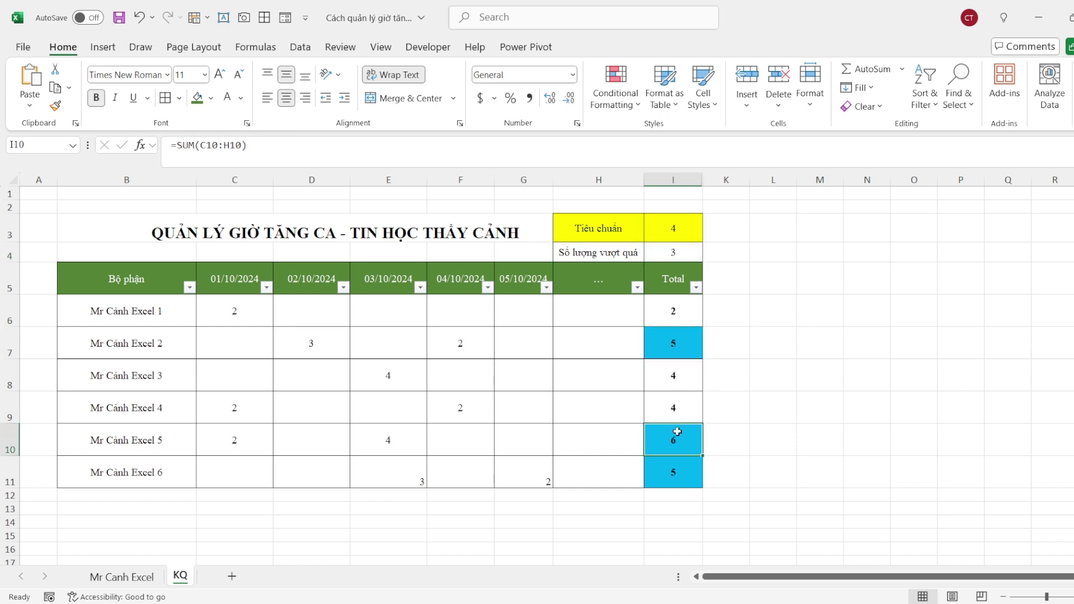
click(674, 468)
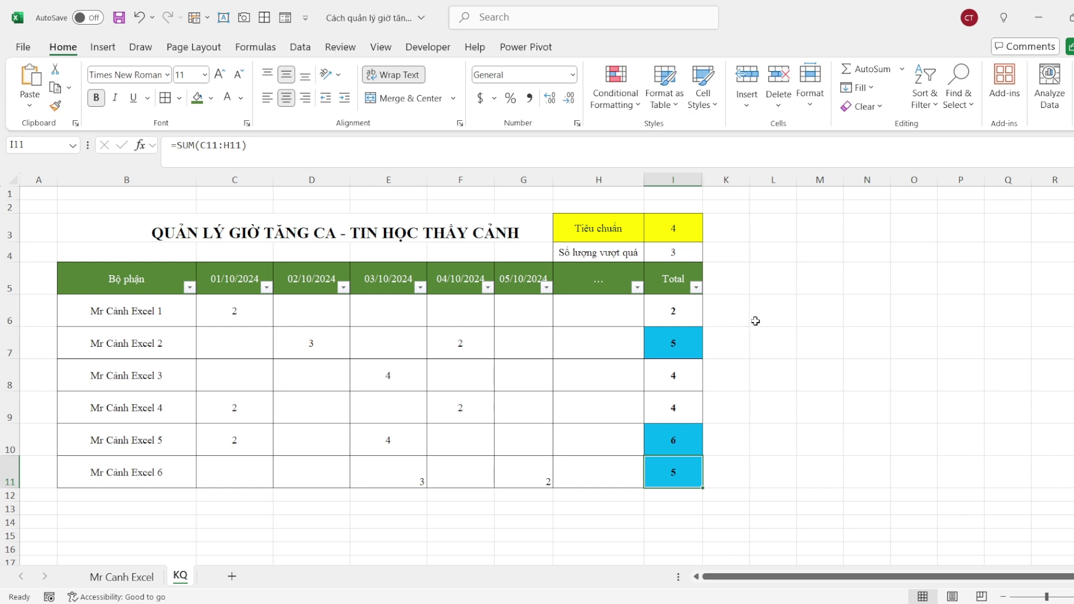
Set the Tiêu chuẩn limit in I3 to 5 and check the highlighted total in I10
click(679, 226)
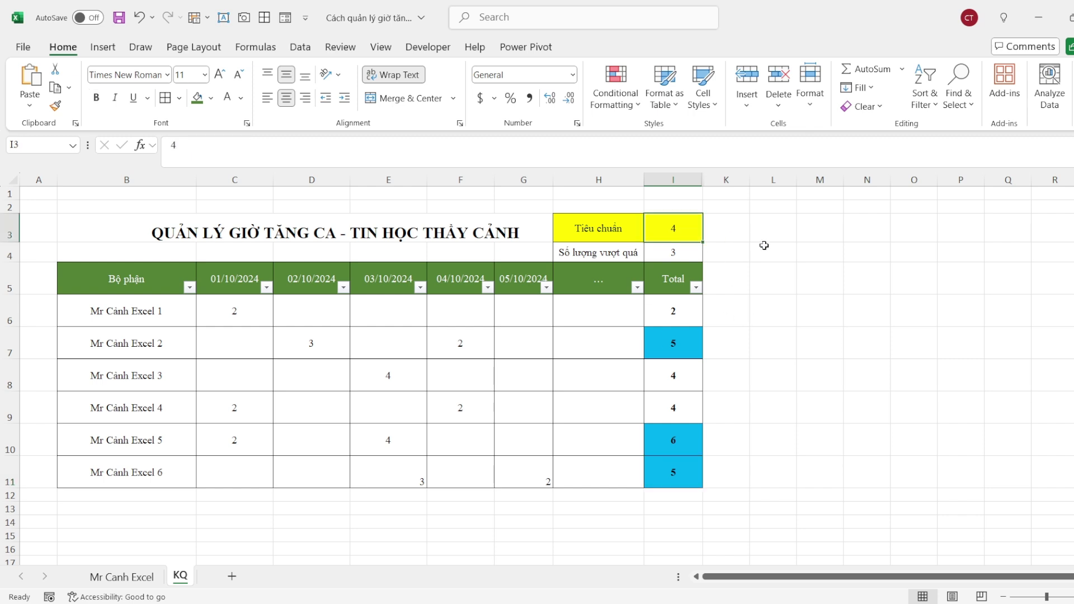
text(5)
key(Return)
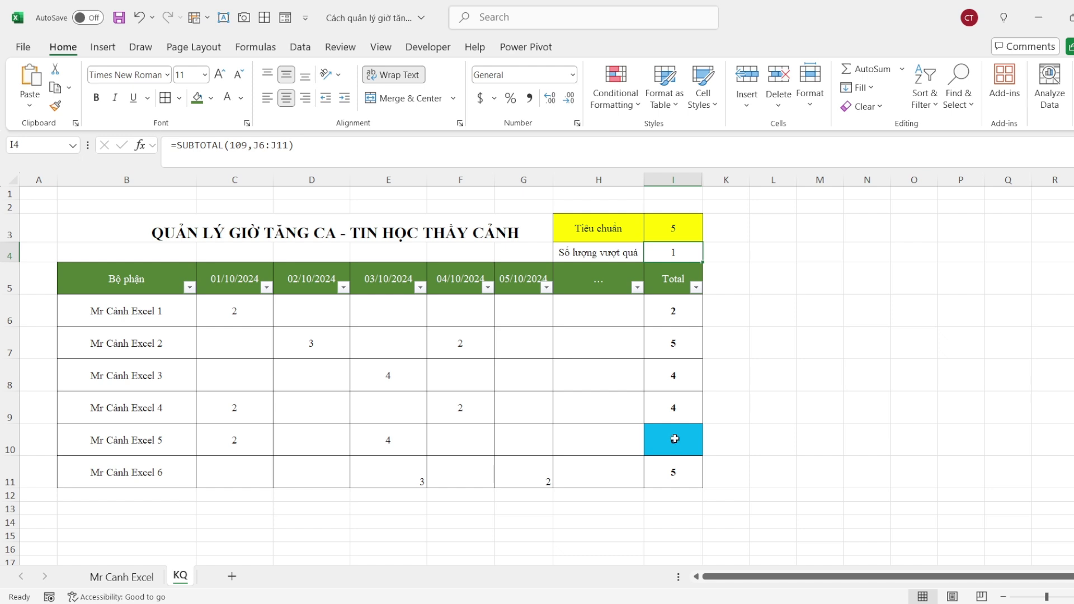
click(686, 451)
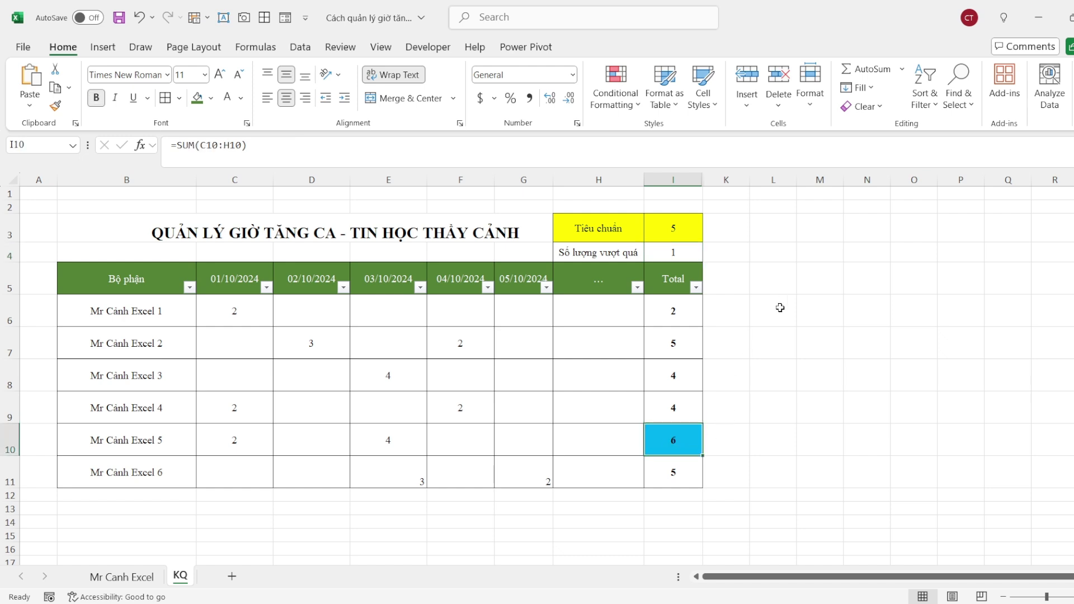
click(770, 329)
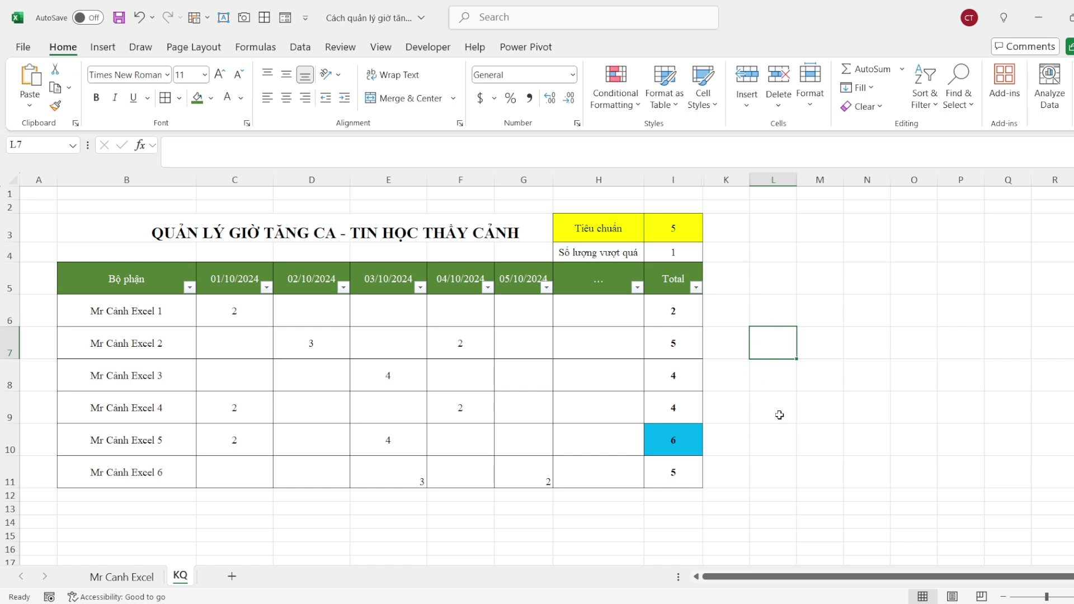
click(773, 287)
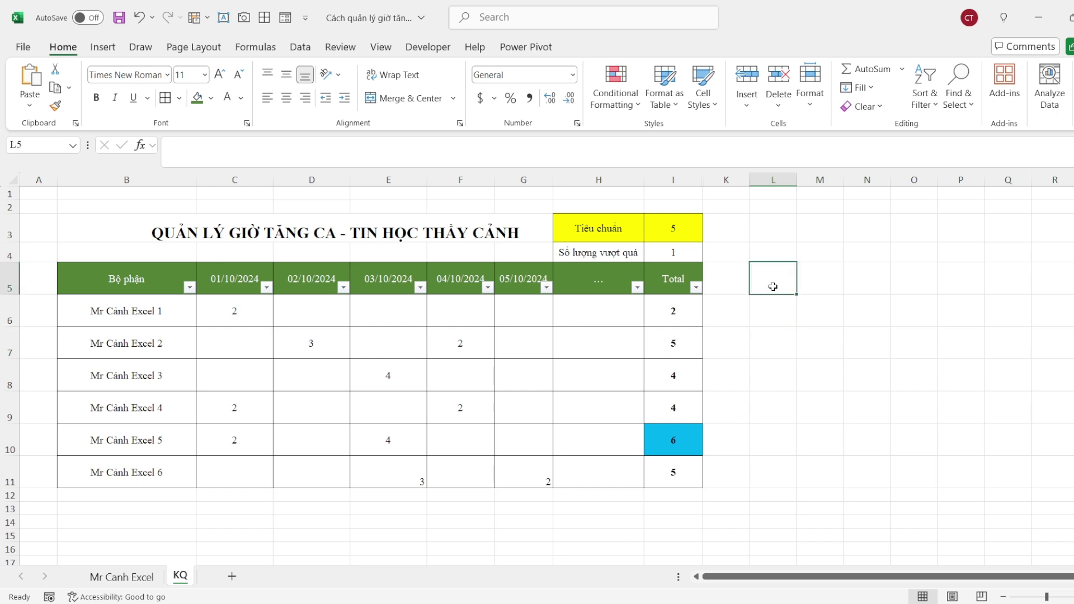